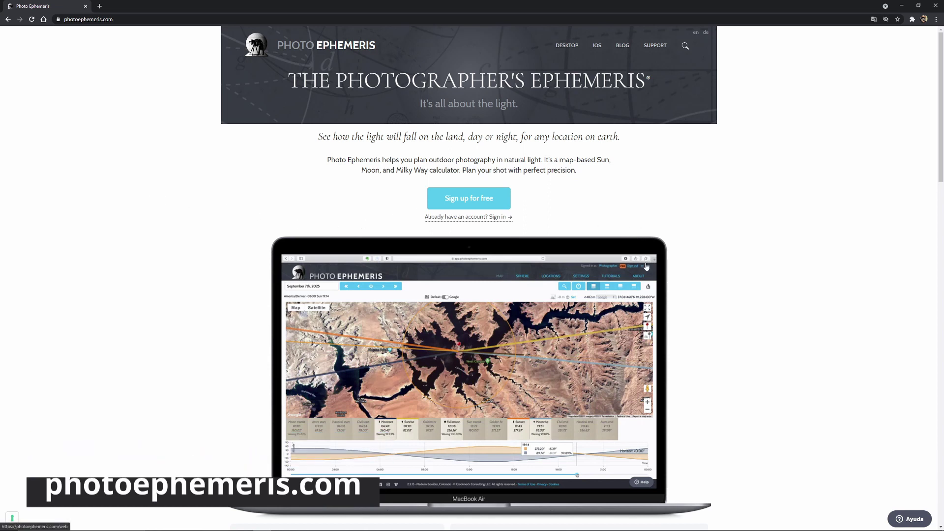
- Look through the Photo Ephemeris homepage's overview of natural light, night photography and 3D features
scroll(698, 273, down, 8)
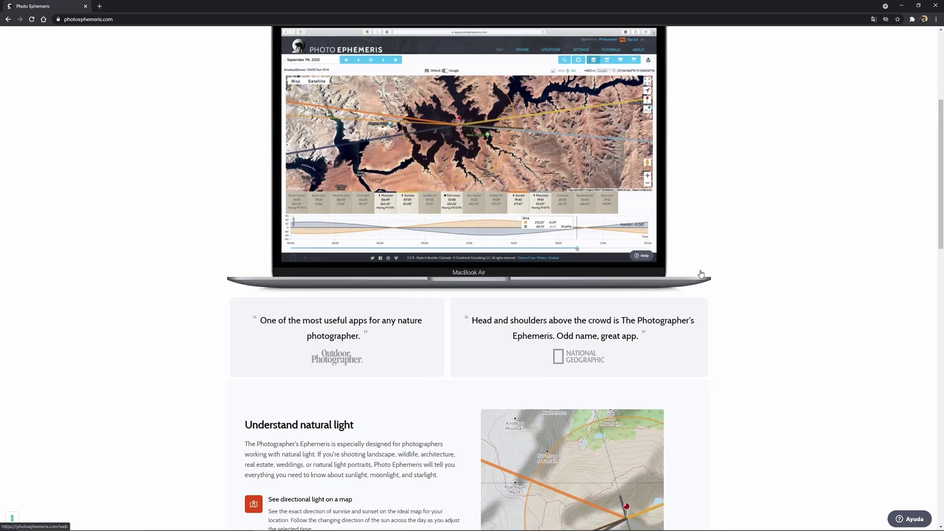
scroll(700, 275, down, 8)
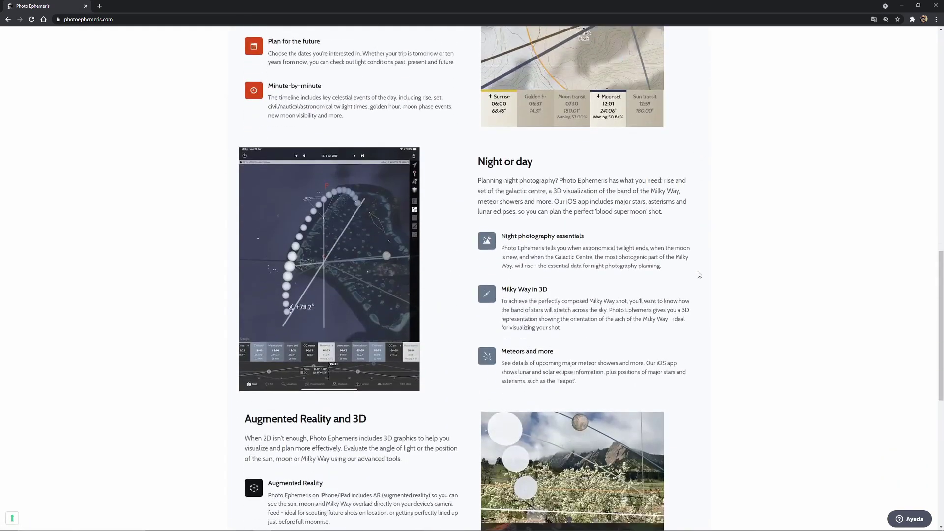
scroll(698, 274, down, 8)
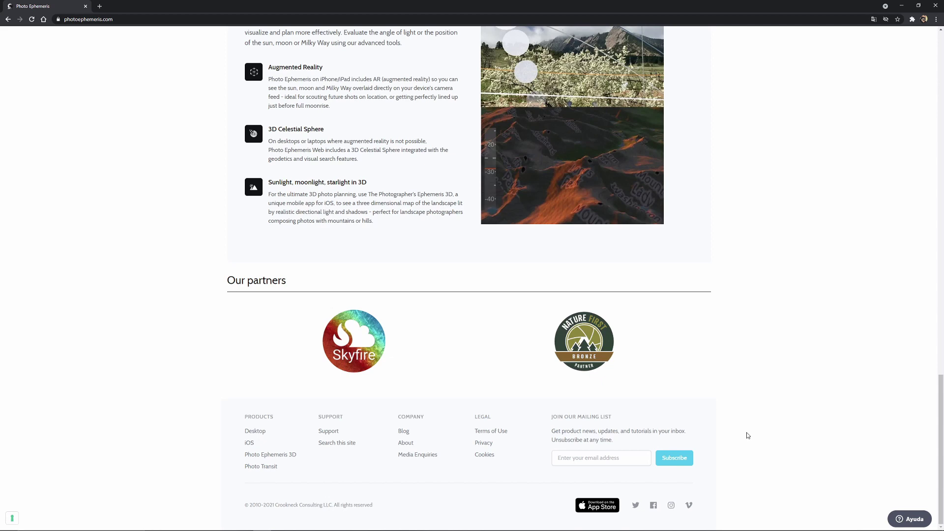
scroll(747, 432, up, 9)
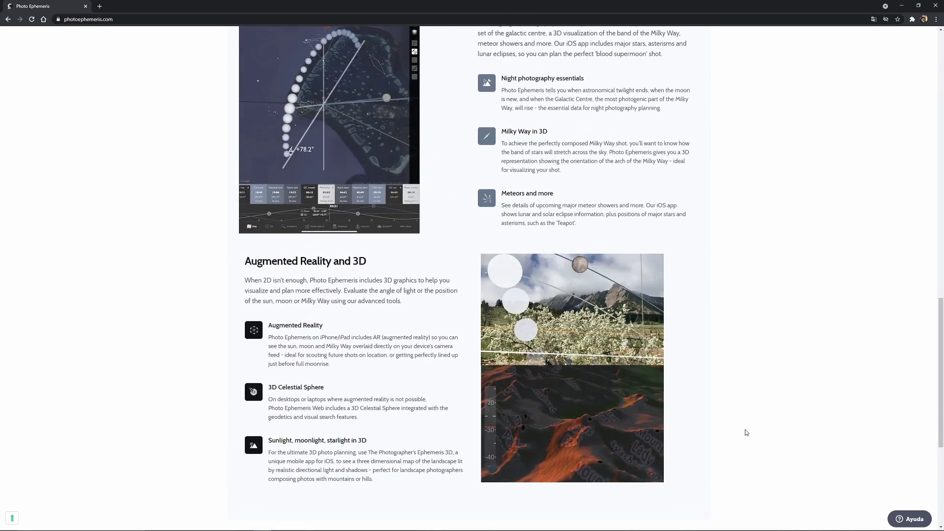
scroll(746, 430, up, 20)
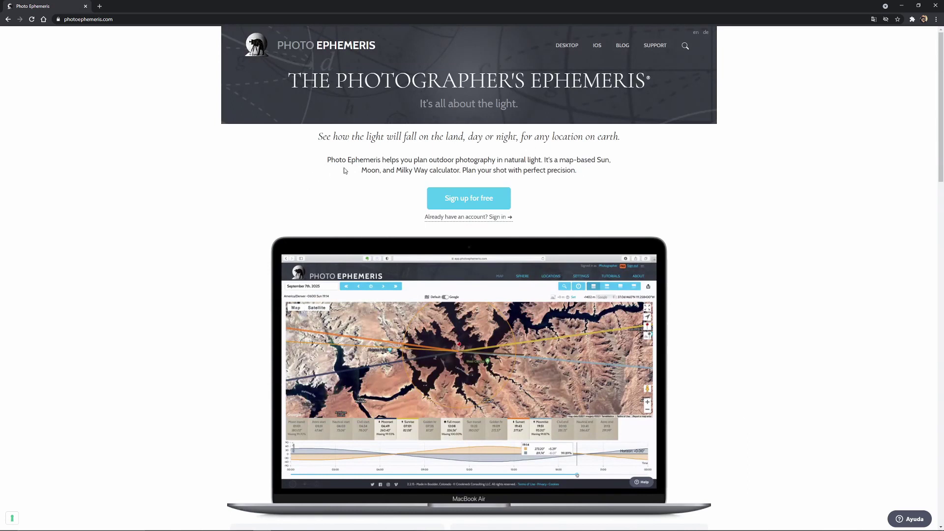
- Go from the free sign-up page to the existing-account login and sign in with the account e-mail and password
click(469, 202)
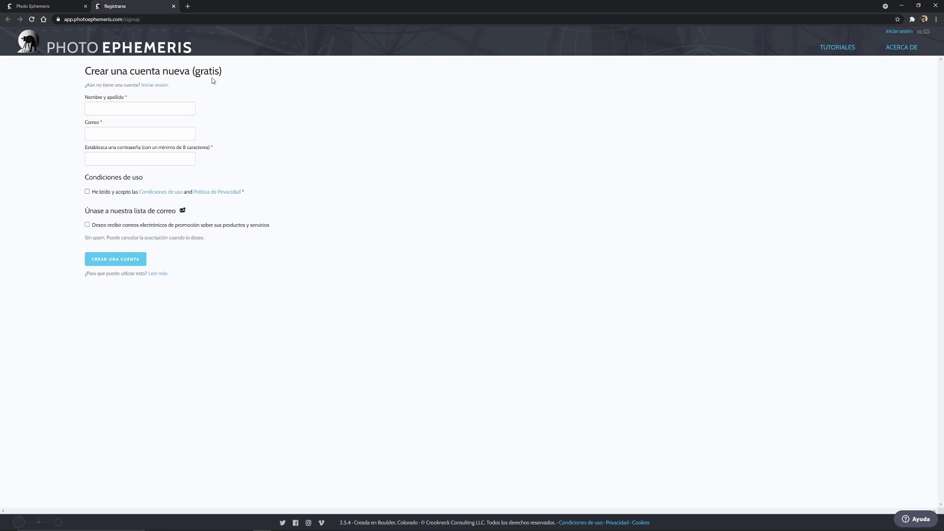
click(155, 86)
click(198, 98)
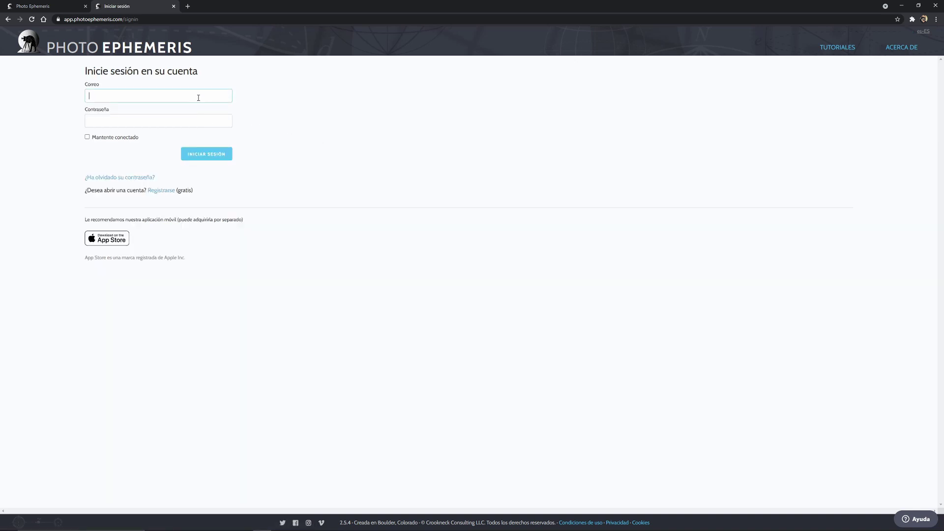
key(ctrl+v)
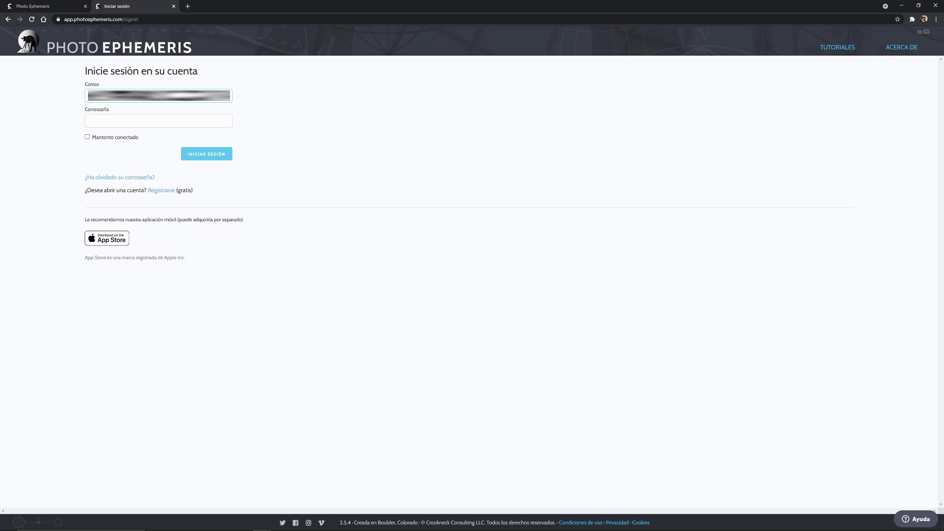
click(159, 121)
text(•••••••••)
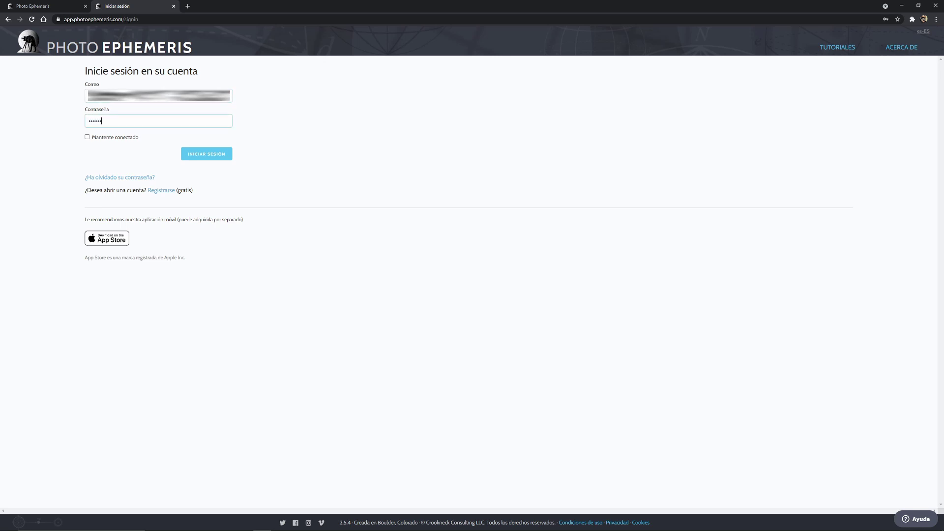
key(Return)
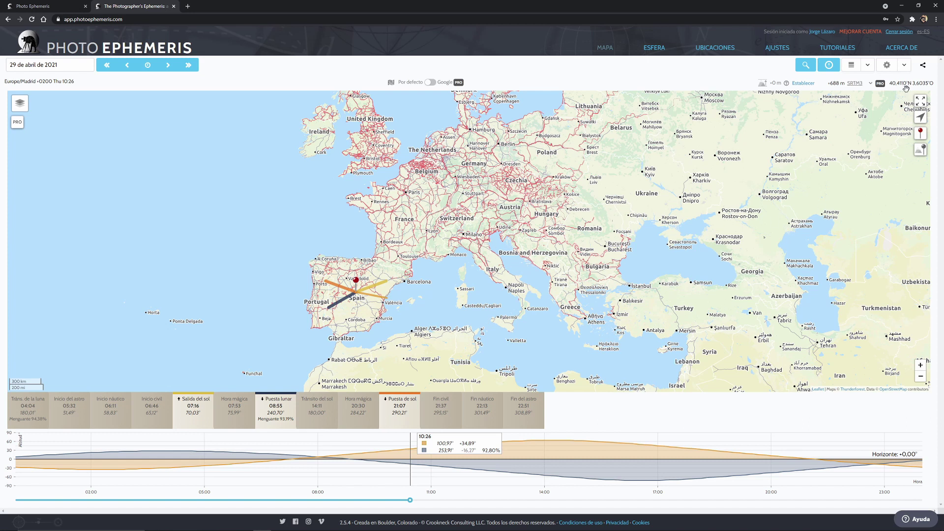
- Select es-ES as the interface language of the web app
click(922, 35)
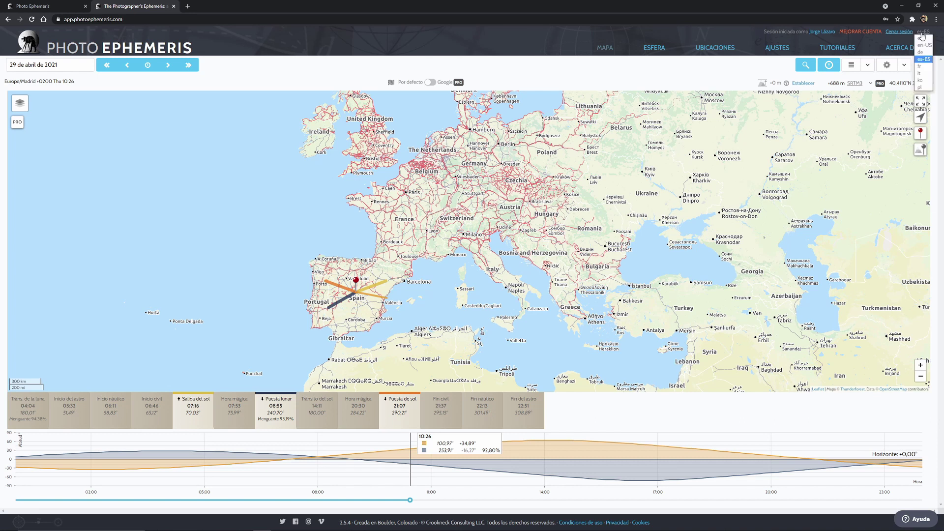
click(923, 60)
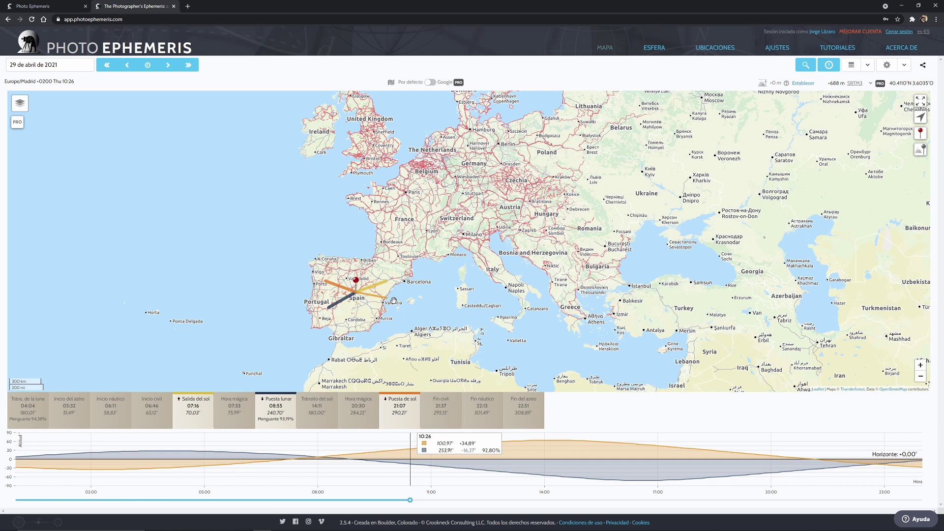
- Try the Vecindad, OpenCycleMap and OpenStreetMap B&W map styles and go back to OpenCycleMap
drag(396, 301, 404, 292)
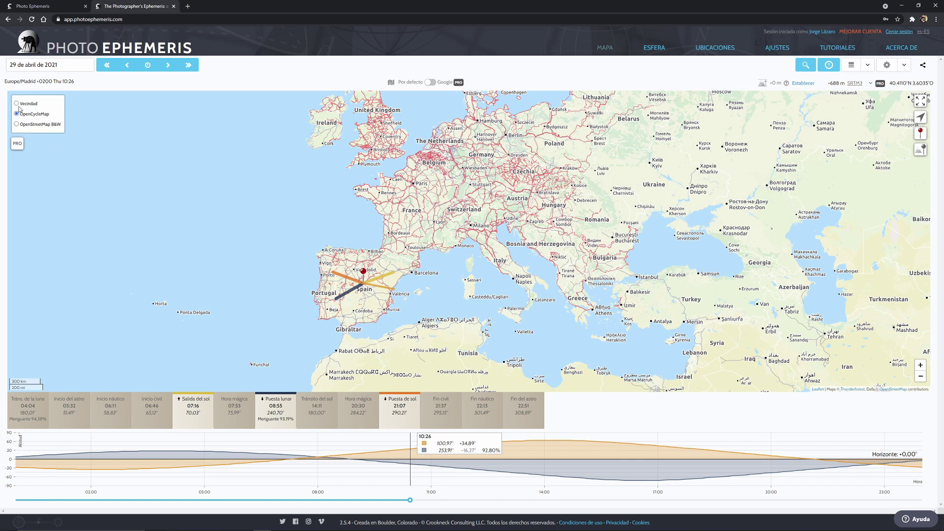
click(30, 104)
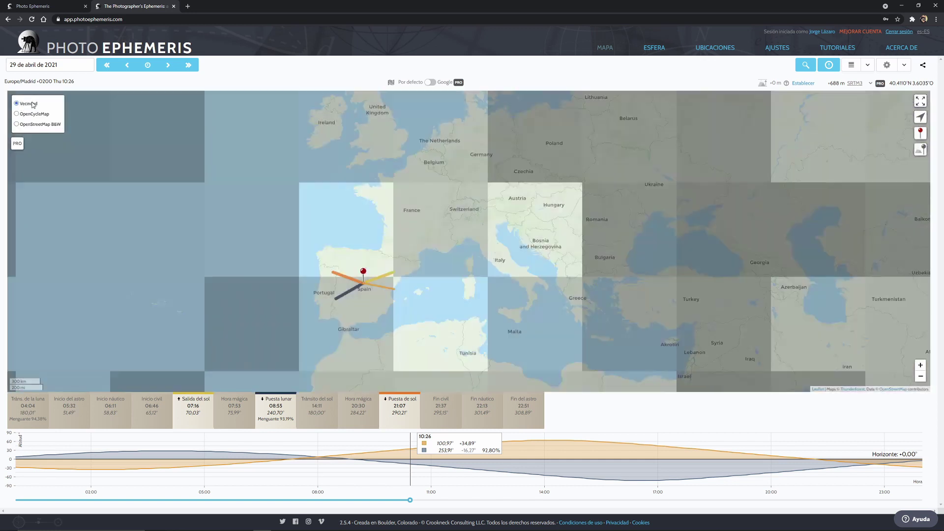
click(32, 114)
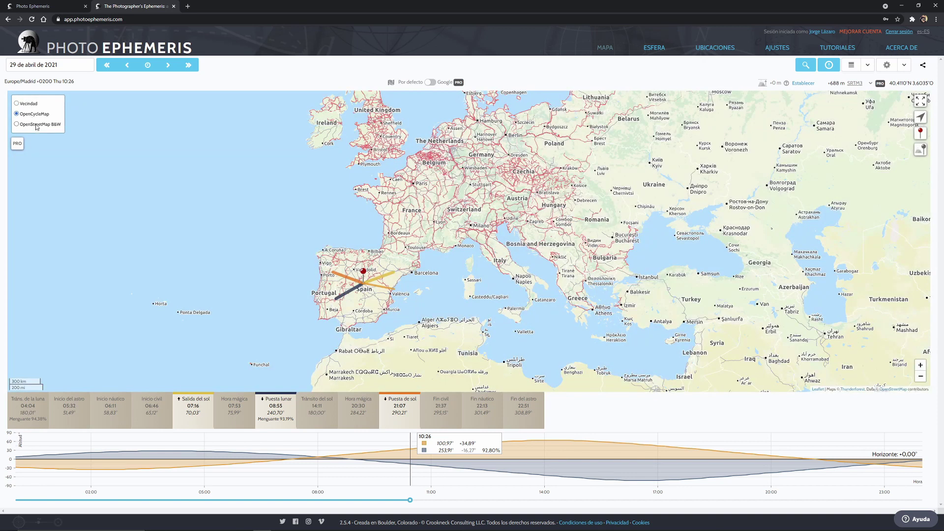
click(38, 125)
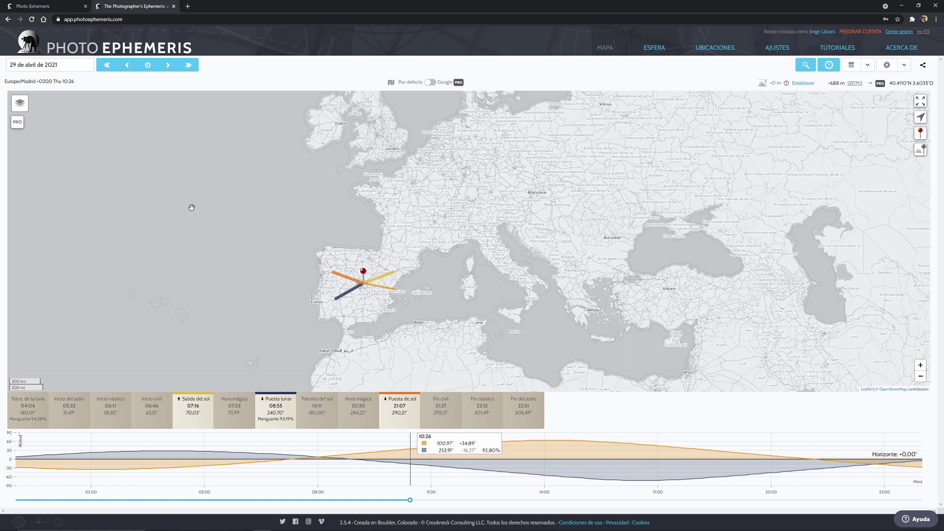
click(30, 115)
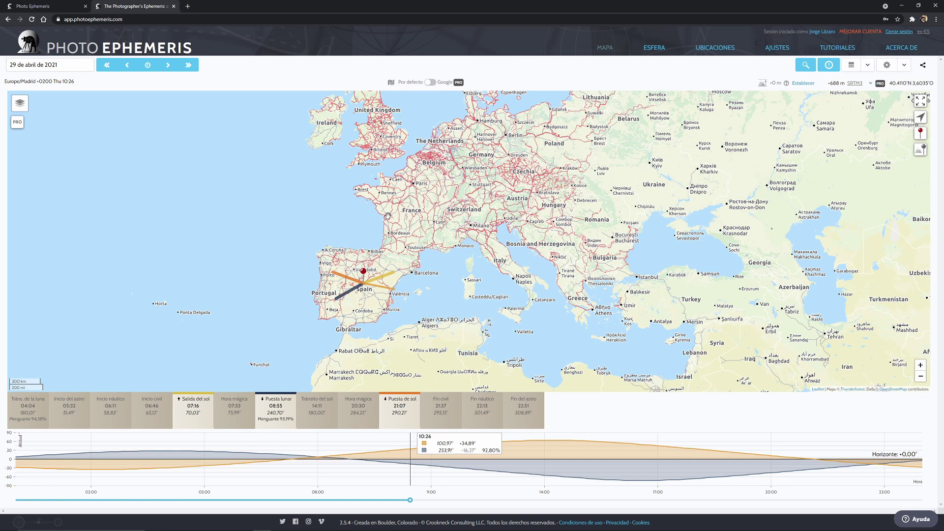
- Try the location pin in western-central Turkey and return it to central Spain near 40.4808°N 3.6914°O
drag(387, 261, 411, 251)
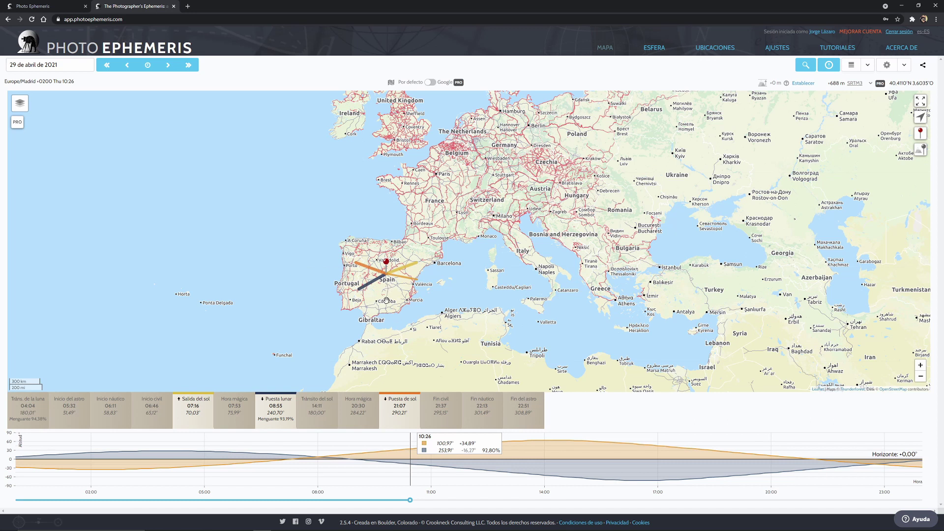
mouse_move(387, 262)
mouse_down()
mouse_move(394, 265)
mouse_move(386, 255)
mouse_up()
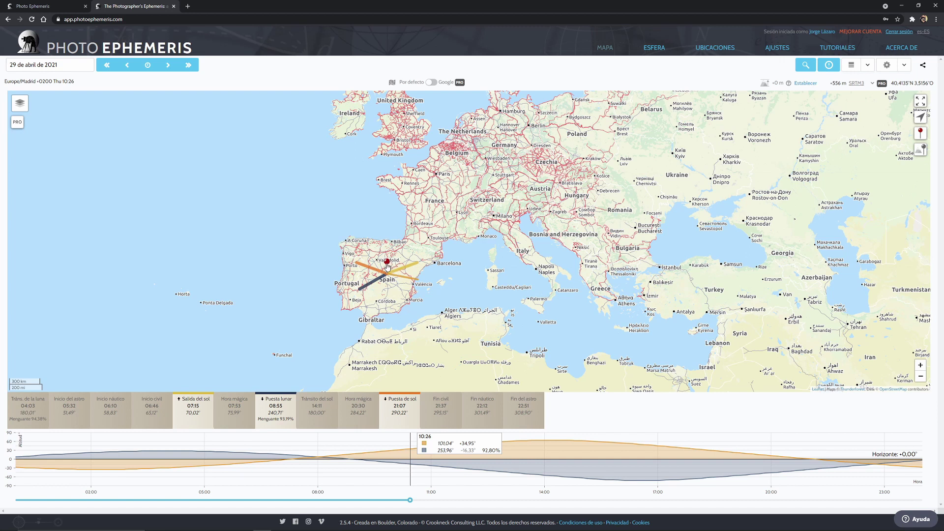
drag(387, 267, 380, 273)
click(635, 268)
click(683, 279)
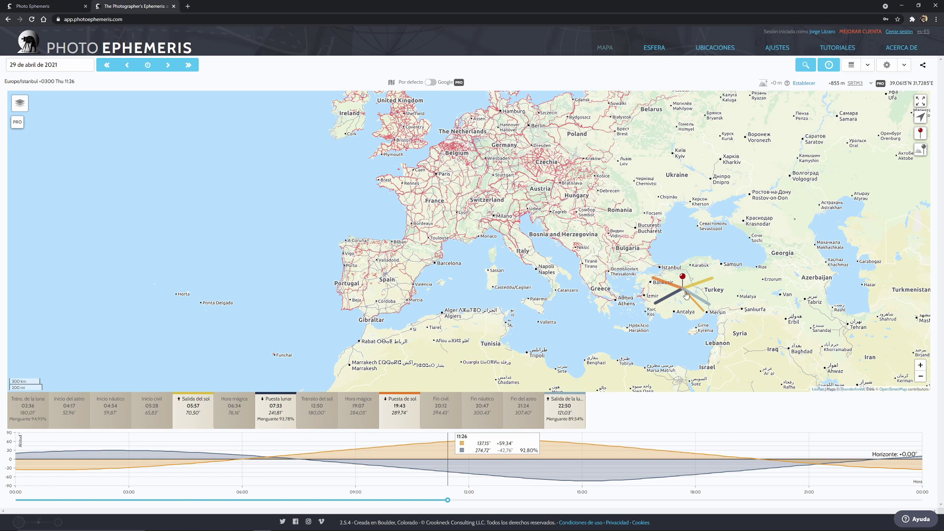
drag(681, 278, 382, 262)
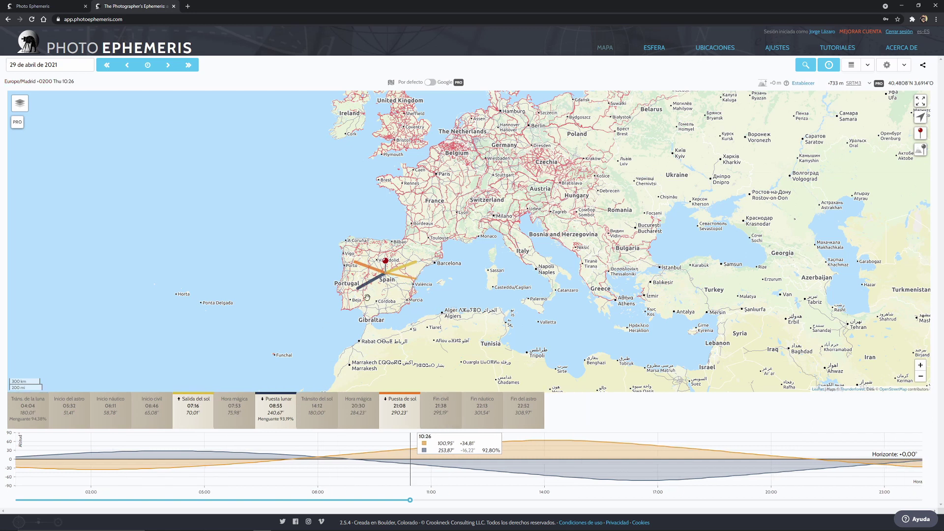
- Set the date to 16 de julio de 2021 from the calendar and reset it to the current date and time
click(57, 65)
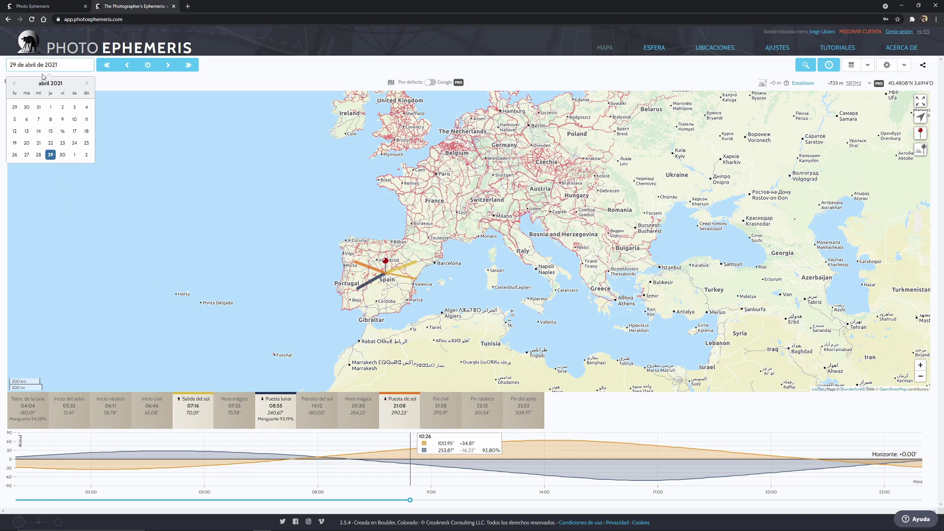
click(50, 154)
click(53, 69)
click(88, 83)
click(87, 84)
click(88, 84)
click(63, 131)
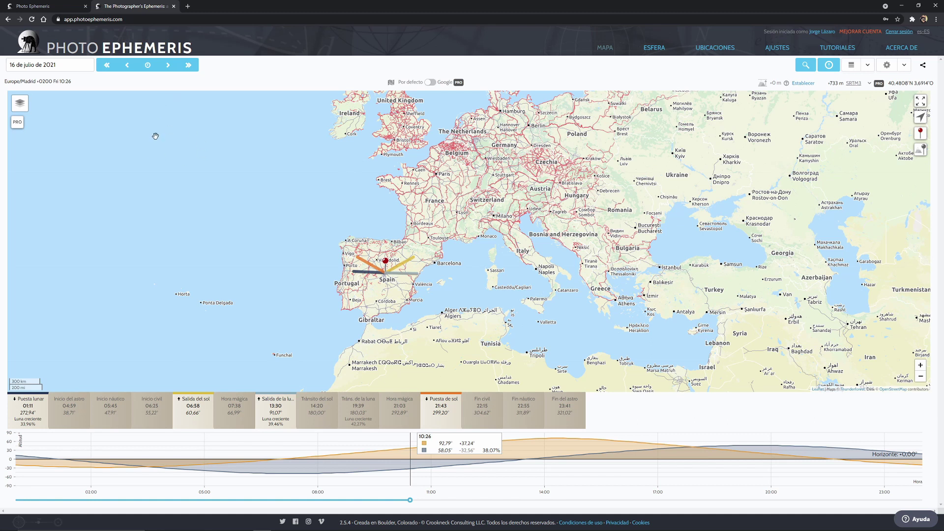
click(147, 69)
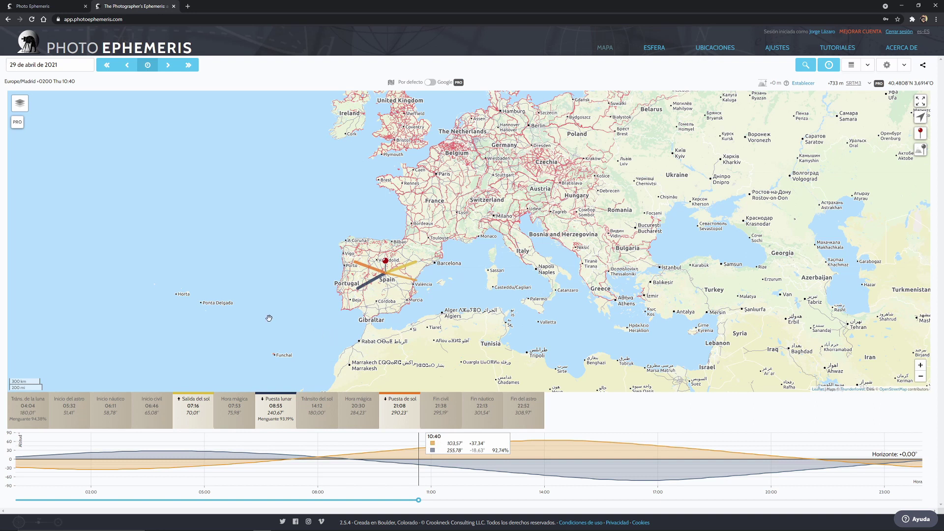
- Advance the date day by day to 1 de mayo de 2021 and go back to 29 de abril de 2021
click(167, 65)
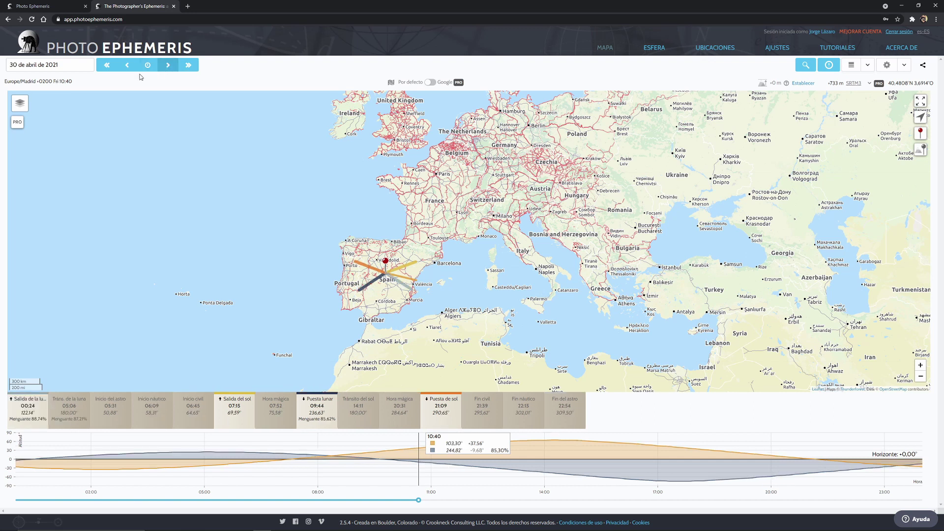
click(168, 66)
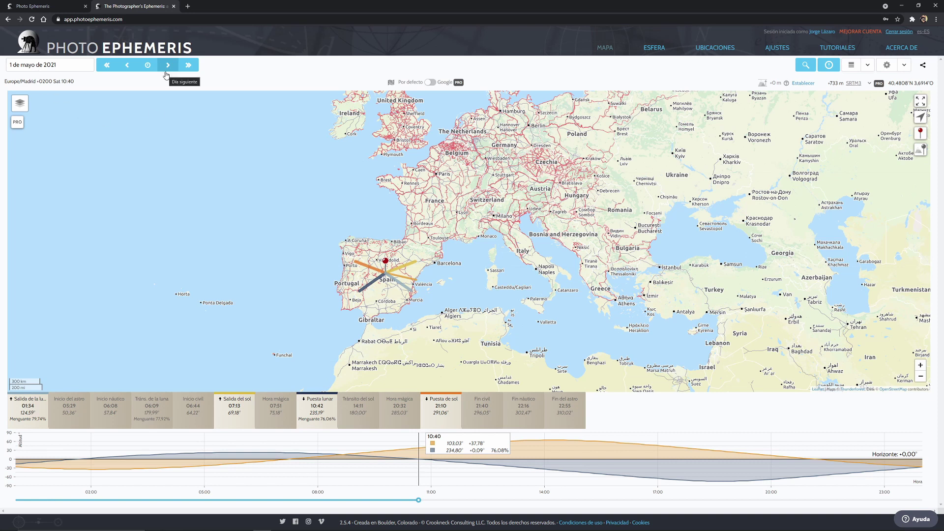
click(128, 69)
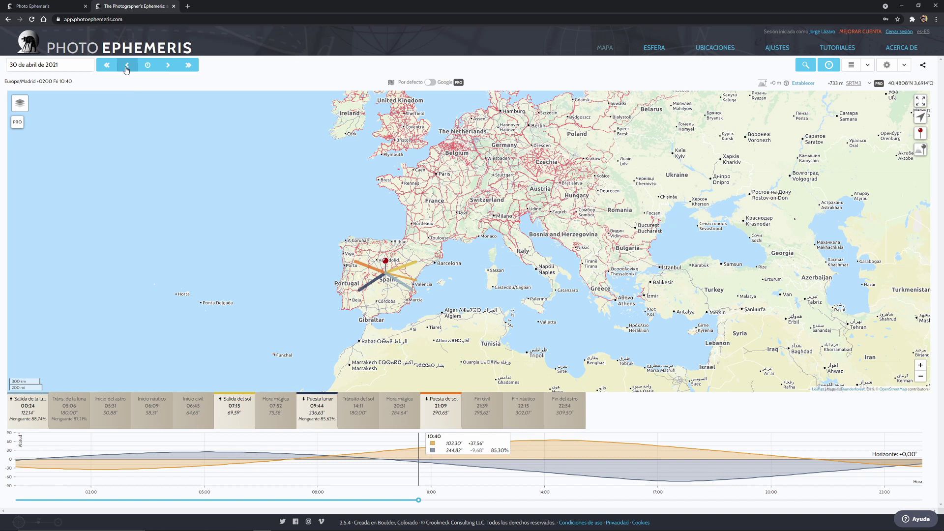
click(127, 67)
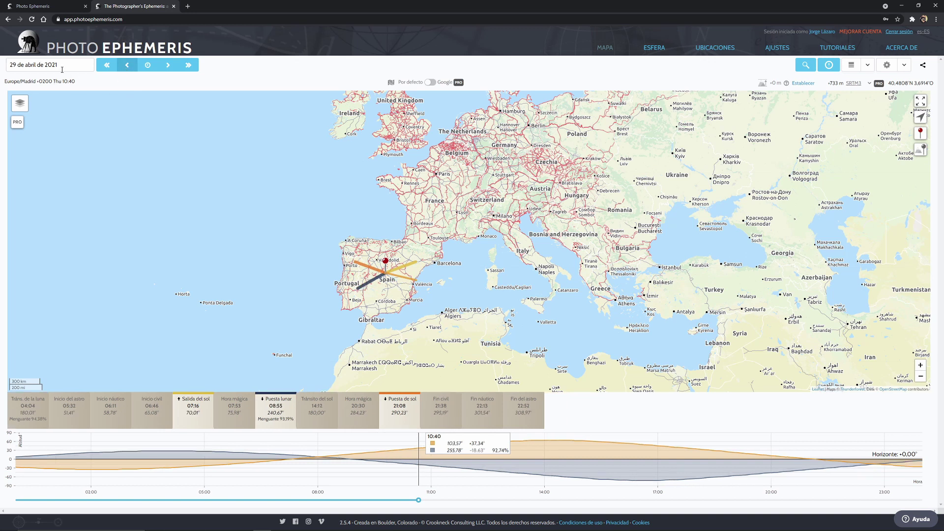
- Jump ahead through the moon phases on 3 and 11 de mayo de 2021 and return to the current date and time
click(189, 66)
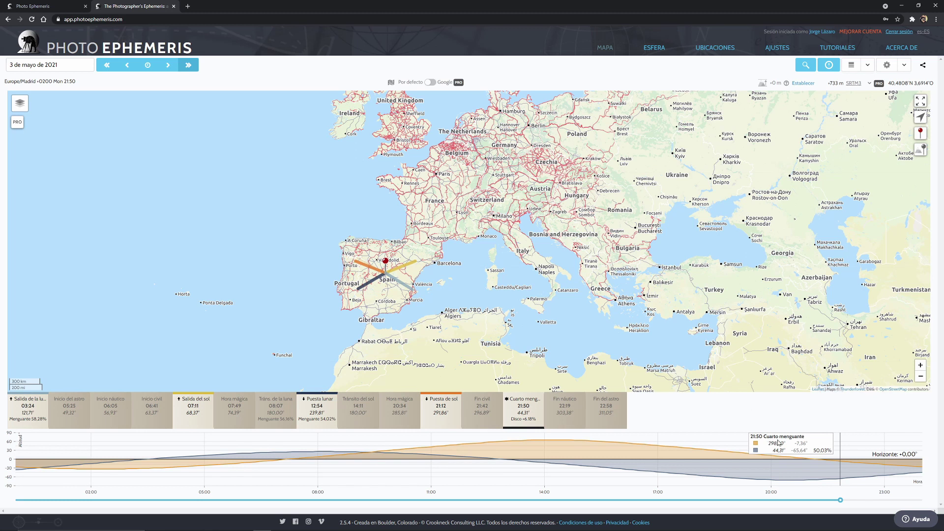
click(189, 64)
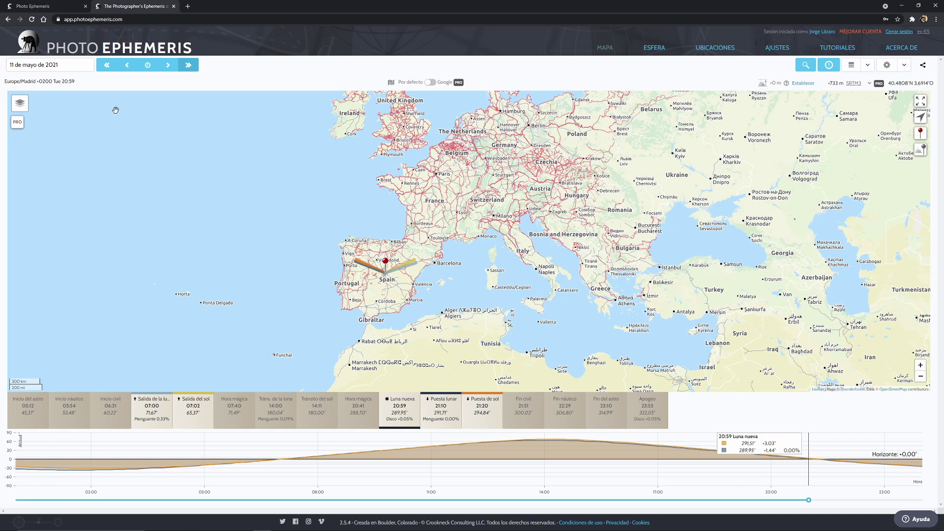
click(147, 66)
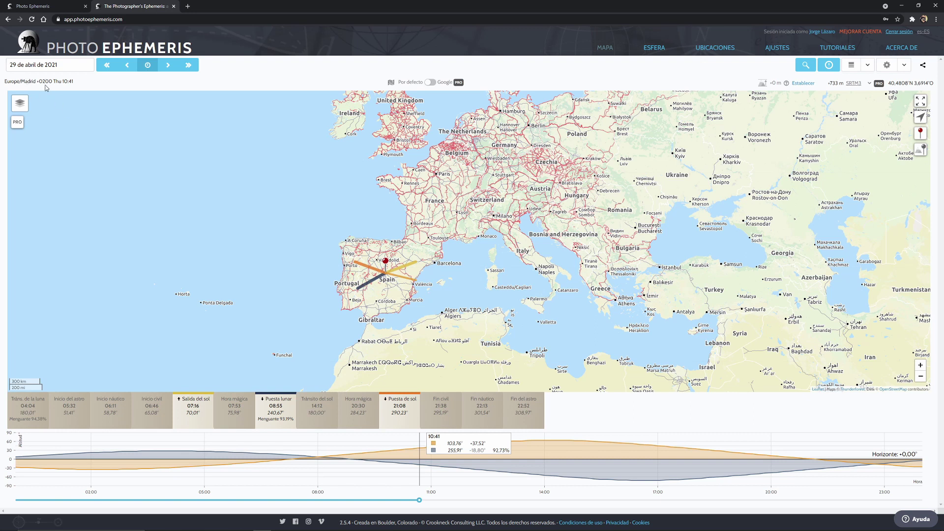
- Set the date to 16 de diciembre de 2021 from the calendar and restore the current date and time
click(68, 65)
click(89, 84)
double_click(89, 83)
double_click(89, 84)
click(88, 84)
double_click(88, 84)
click(50, 131)
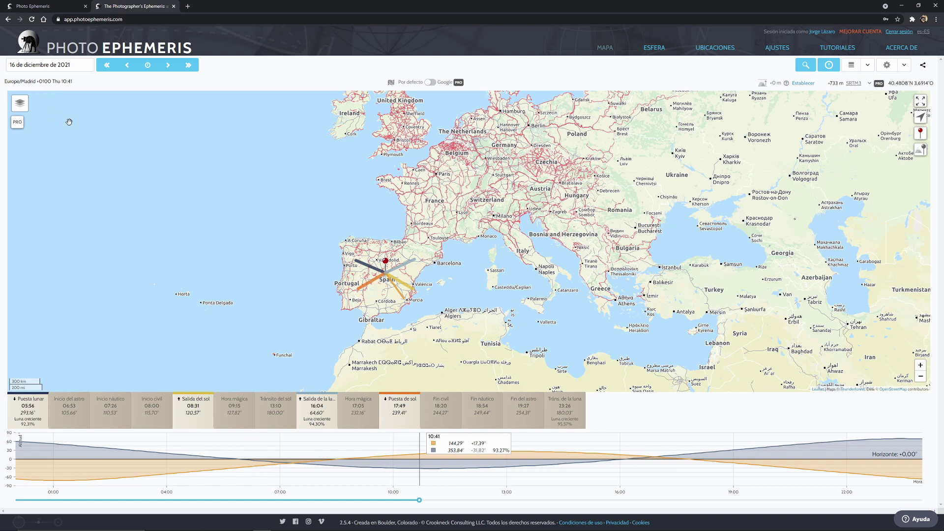
click(148, 66)
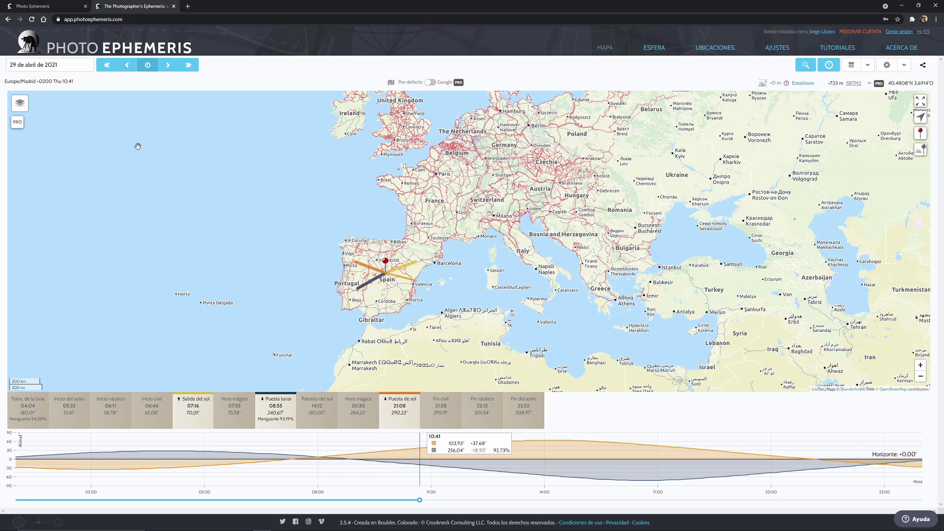
- Move the location pin to eastern-central Turkey and back to central Spain at 40.2129°N 3.6914°O
mouse_move(387, 263)
mouse_down()
mouse_move(607, 284)
mouse_move(721, 283)
mouse_up()
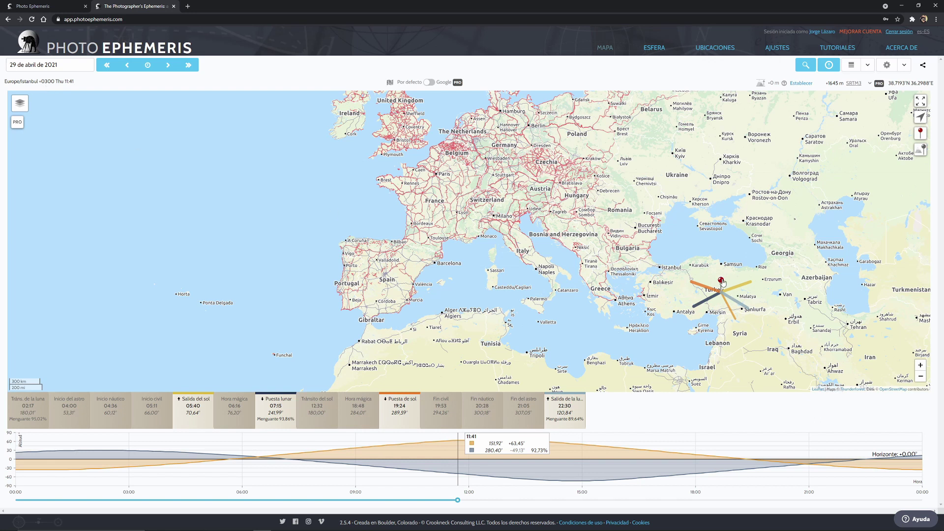
mouse_move(722, 283)
mouse_down()
mouse_move(399, 249)
mouse_move(383, 265)
mouse_up()
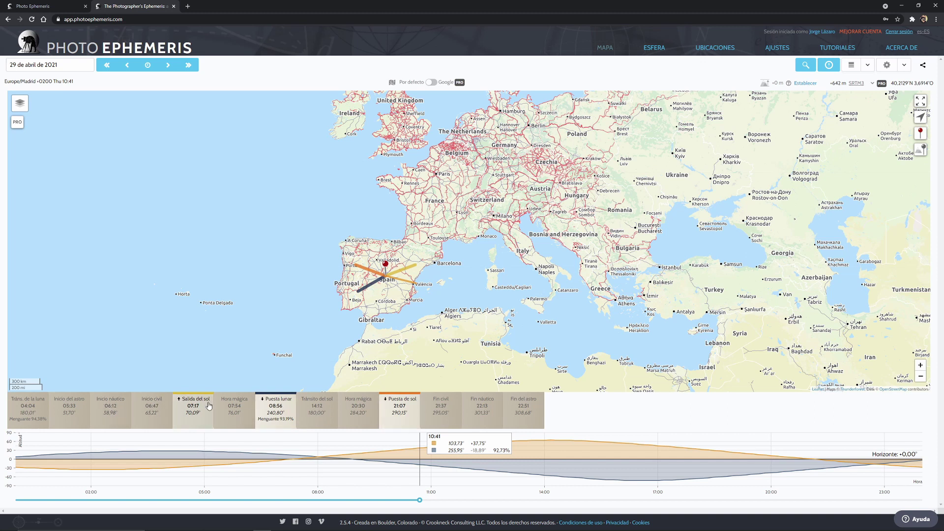
- Advance the date day by day from 29 de abril to 2 de mayo de 2021
click(168, 68)
click(168, 68)
click(168, 70)
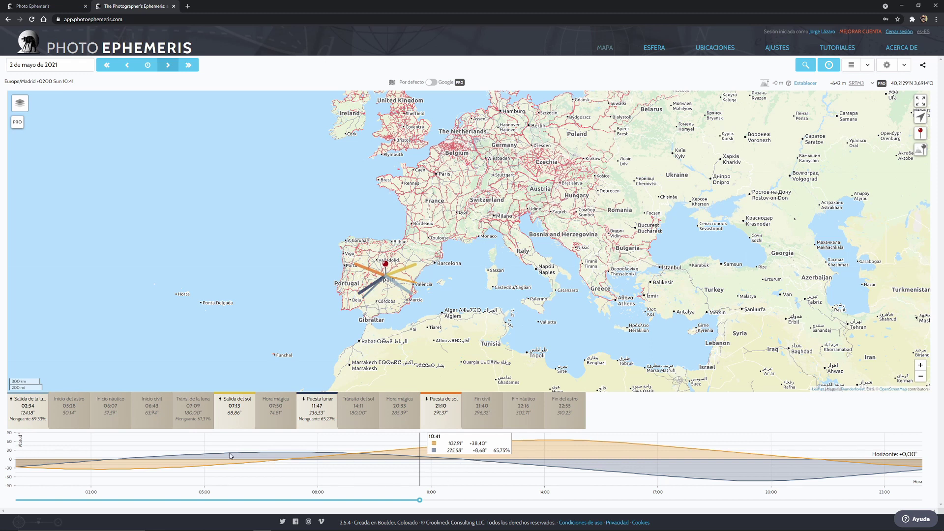
- Restore the current date and time, and shift the time of day to 03:14 and on to 12:55
click(147, 64)
drag(420, 500, 141, 478)
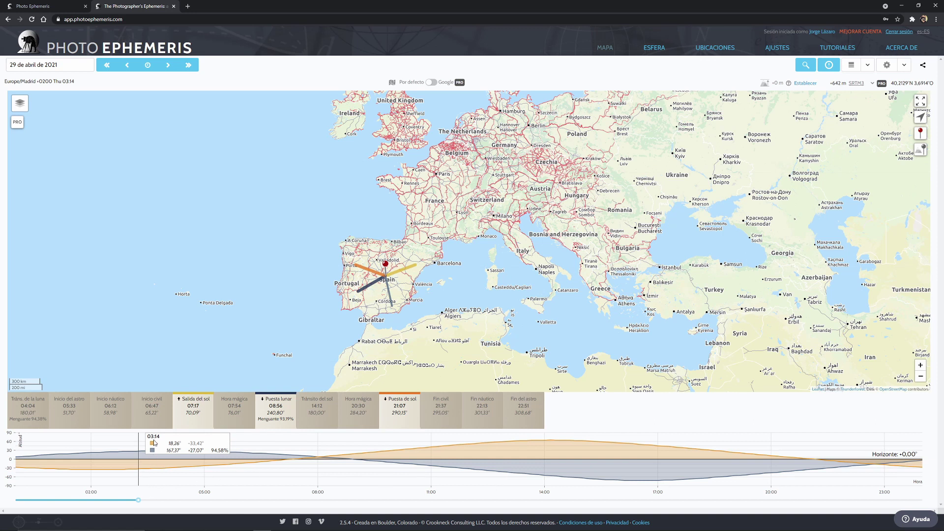
drag(138, 500, 503, 491)
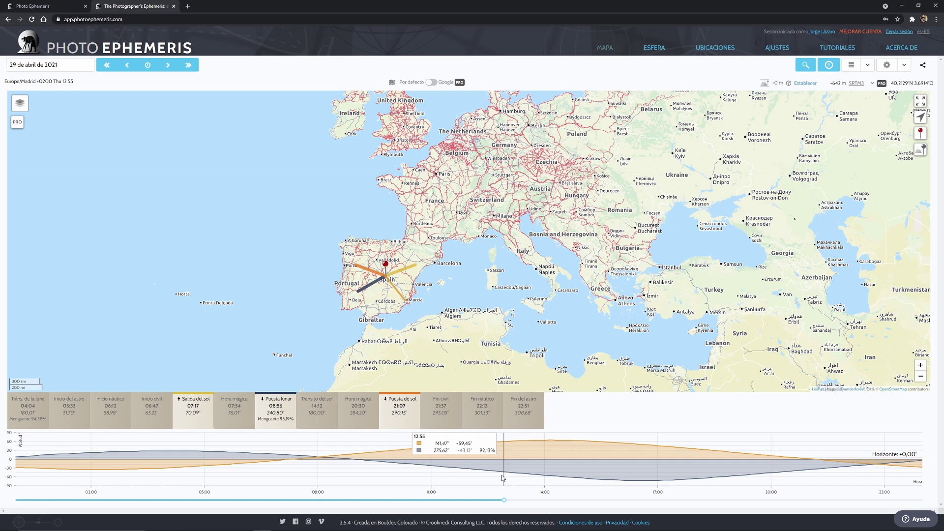
- Advance the date day by day to 9 de mayo de 2021, keeping the time at 12:55
click(168, 68)
click(168, 68)
click(167, 68)
click(167, 68)
click(167, 68)
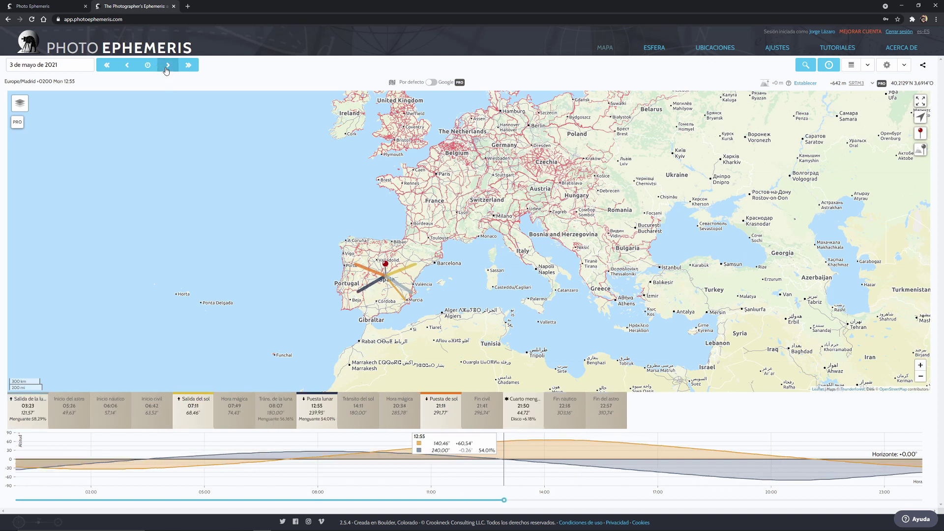
click(167, 68)
click(167, 68)
click(167, 68)
click(167, 69)
click(167, 69)
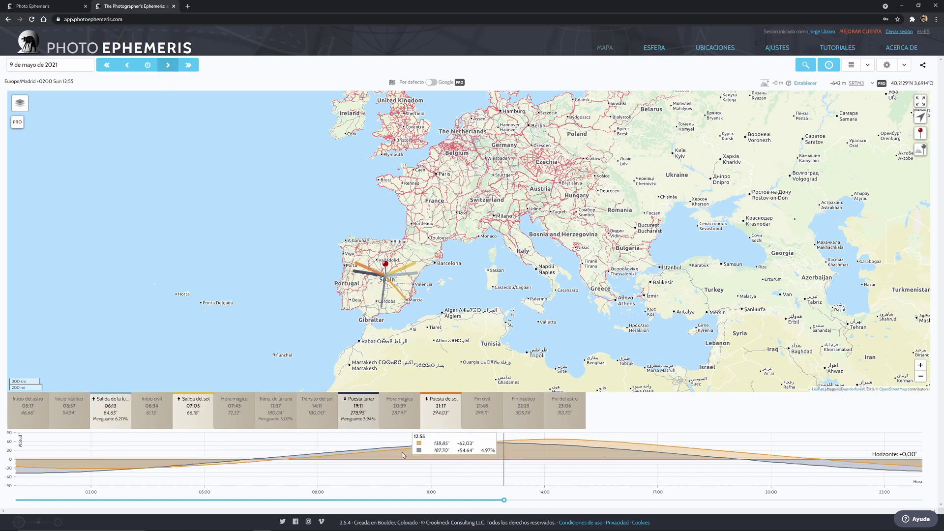
- Shift the time of day through 12:39, 12:59, 14:38 and 13:37 to compare the sun and moon directions over Spain
mouse_move(505, 498)
mouse_down()
mouse_move(461, 500)
mouse_move(494, 498)
mouse_up()
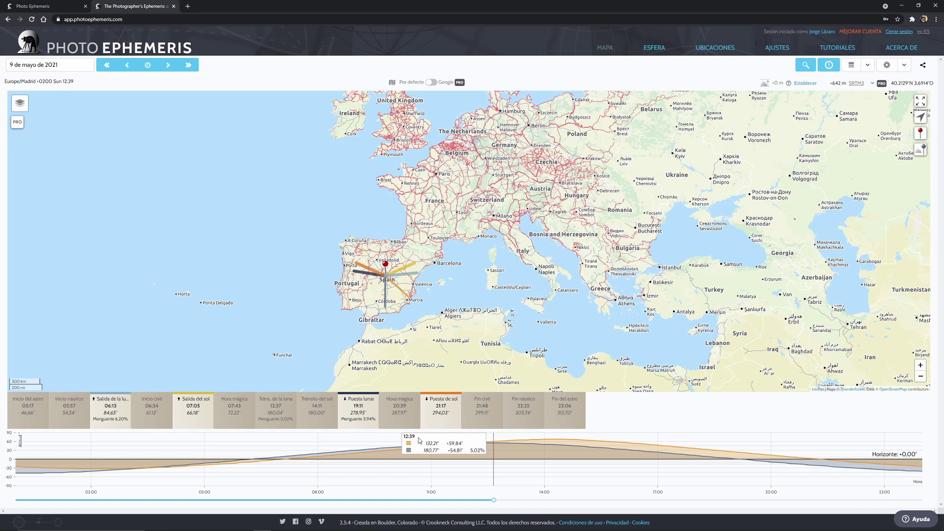
mouse_move(493, 499)
mouse_down()
mouse_move(271, 495)
mouse_move(622, 499)
mouse_move(394, 477)
mouse_move(545, 475)
mouse_move(447, 476)
mouse_move(509, 476)
mouse_up()
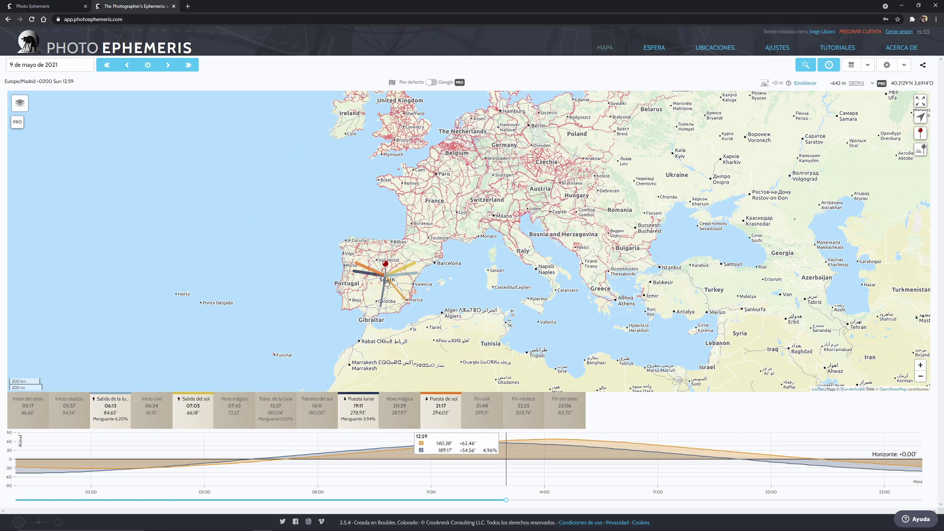
scroll(387, 265, up, 3)
drag(405, 328, 455, 252)
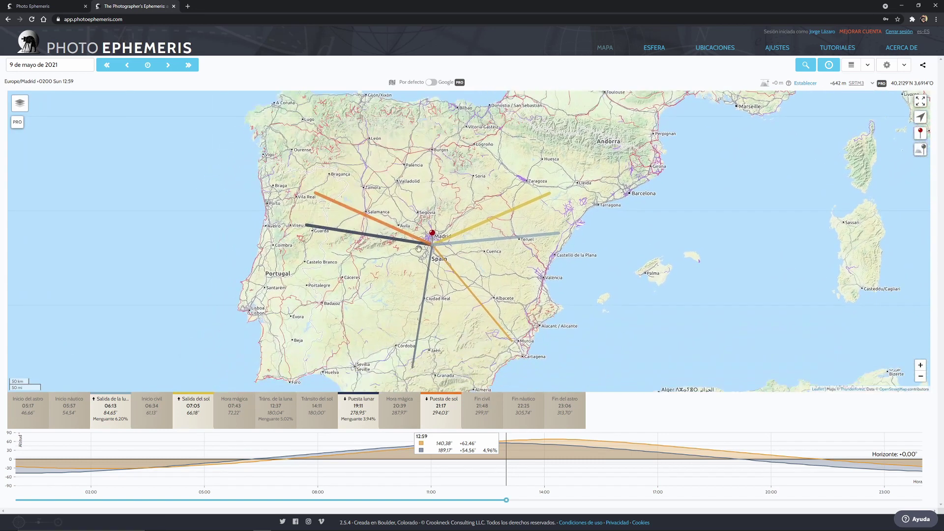
scroll(456, 252, up, 2)
scroll(382, 253, down, 2)
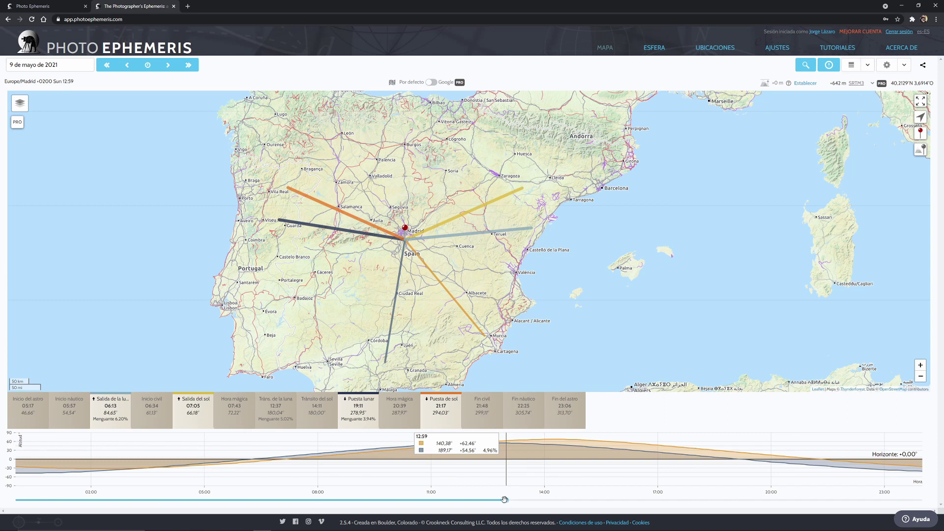
drag(504, 499, 568, 499)
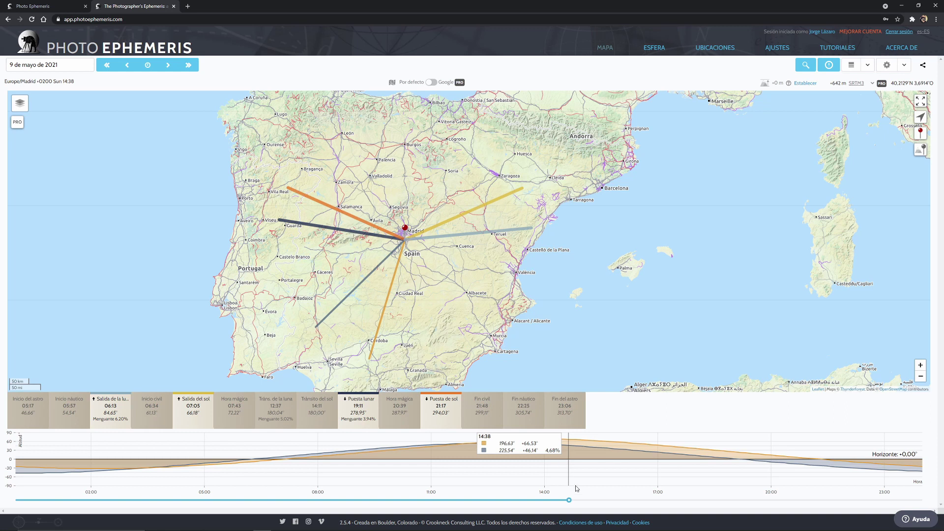
drag(568, 500, 530, 499)
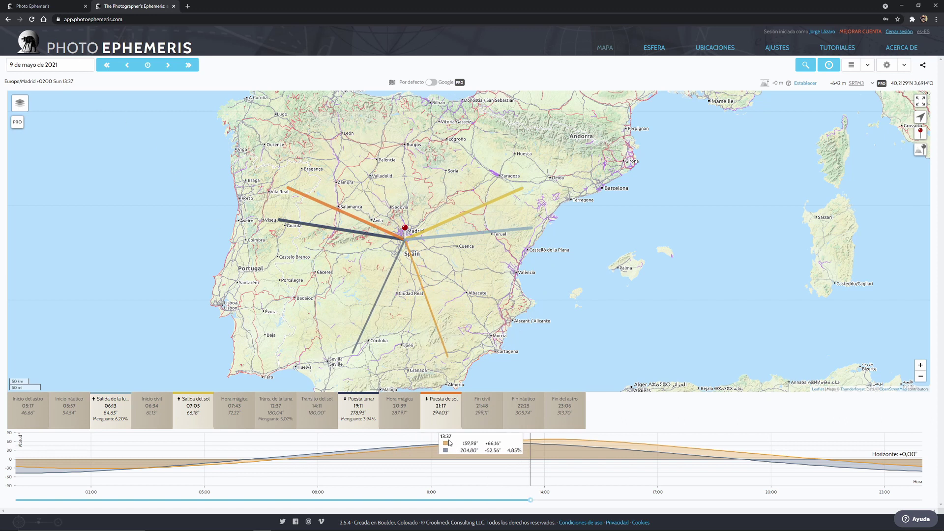
- Restore the current date and time, and jump to sunrise at 07:17 and on to sunset at 21:07
click(147, 64)
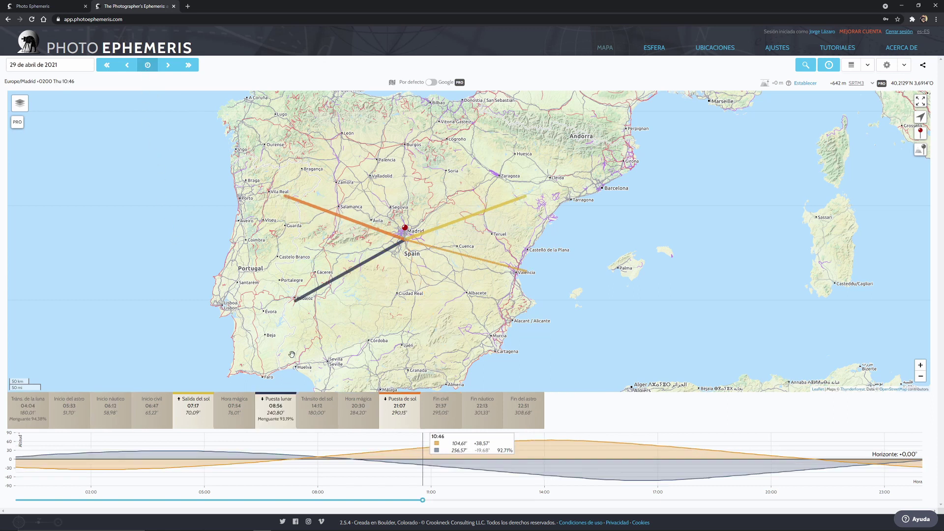
click(195, 412)
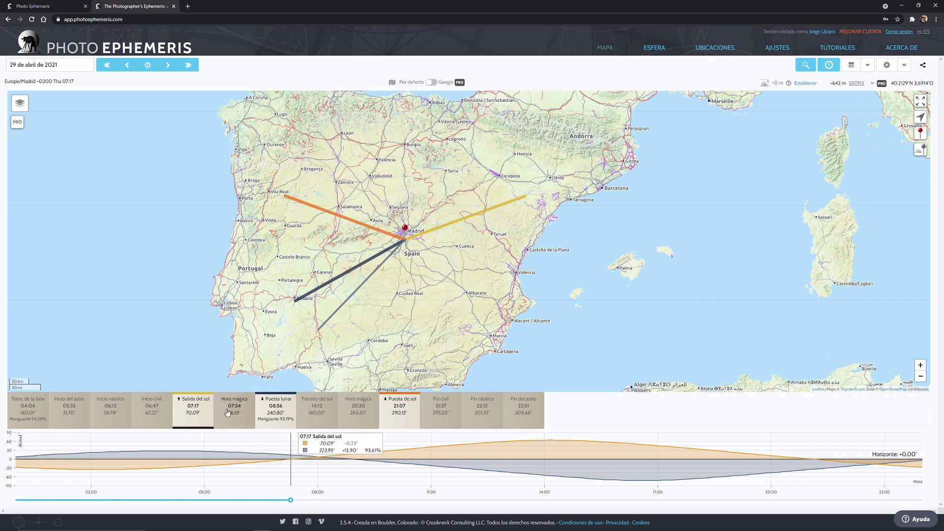
click(397, 411)
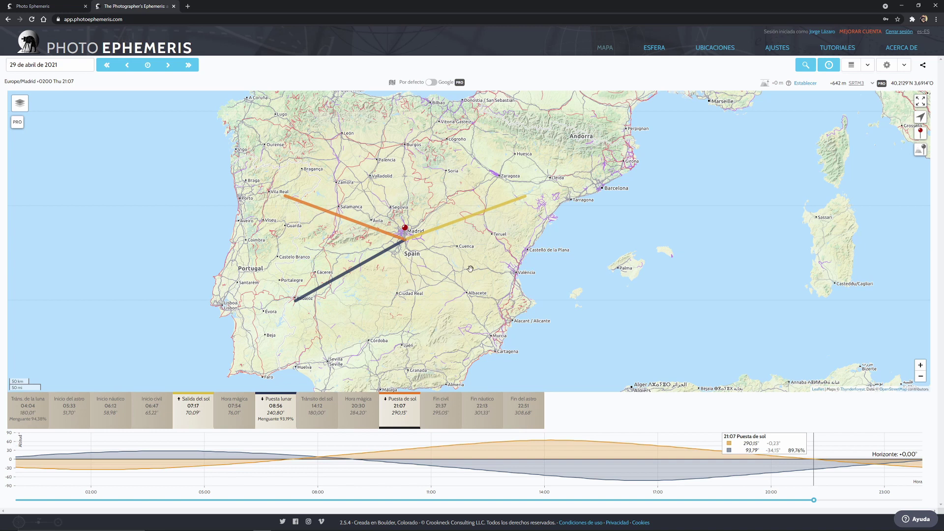
- Switch the display to only the chart, only the timeline, and neither, and restore it to Mostrar todo
click(867, 64)
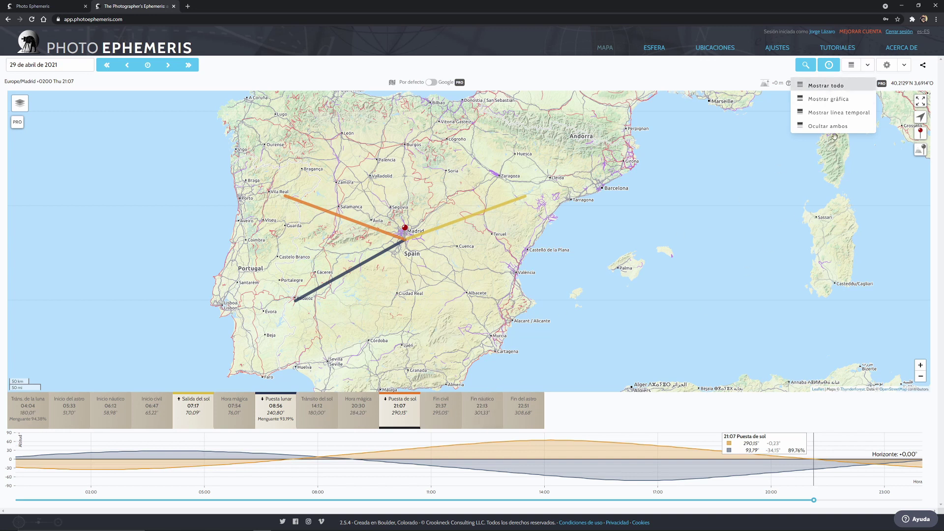
click(824, 90)
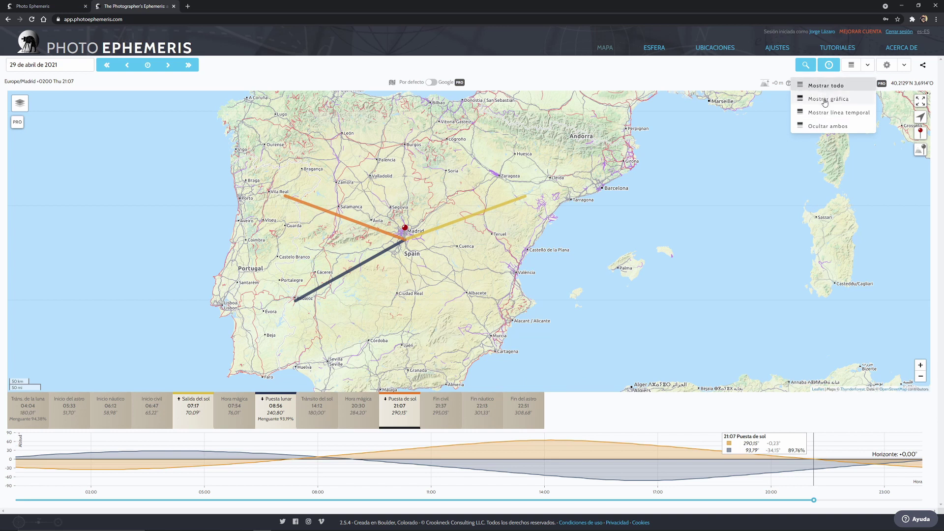
click(825, 101)
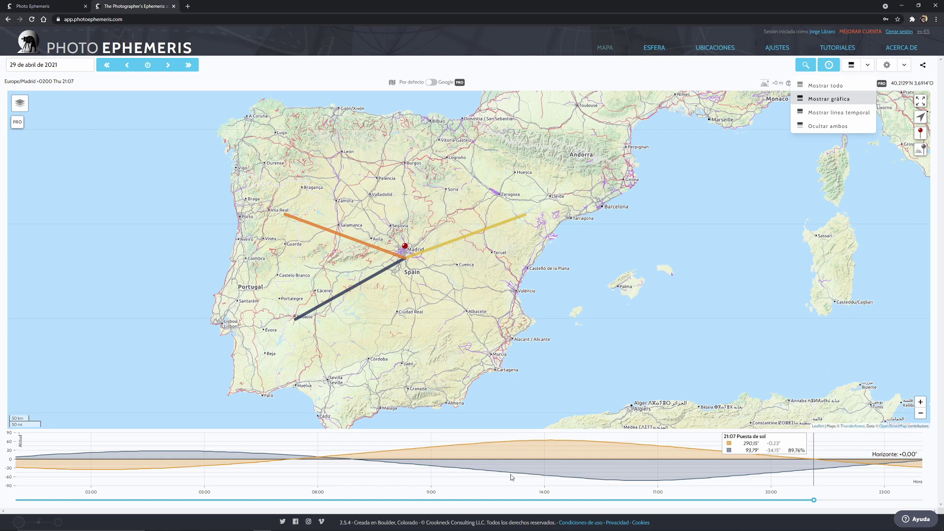
click(826, 115)
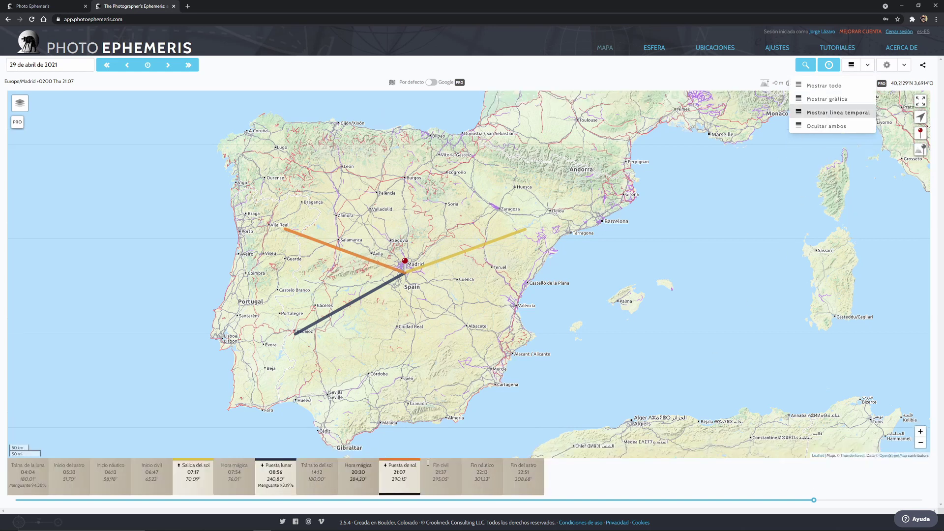
click(818, 127)
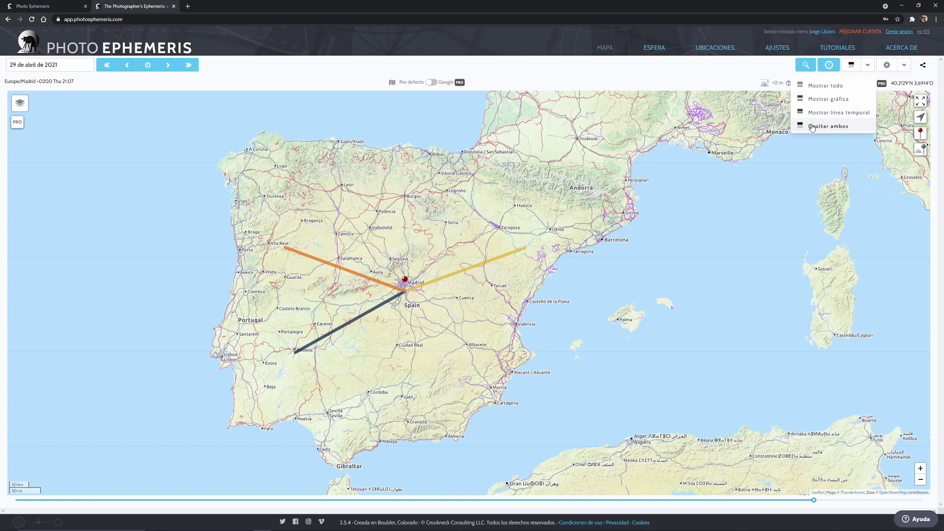
click(816, 85)
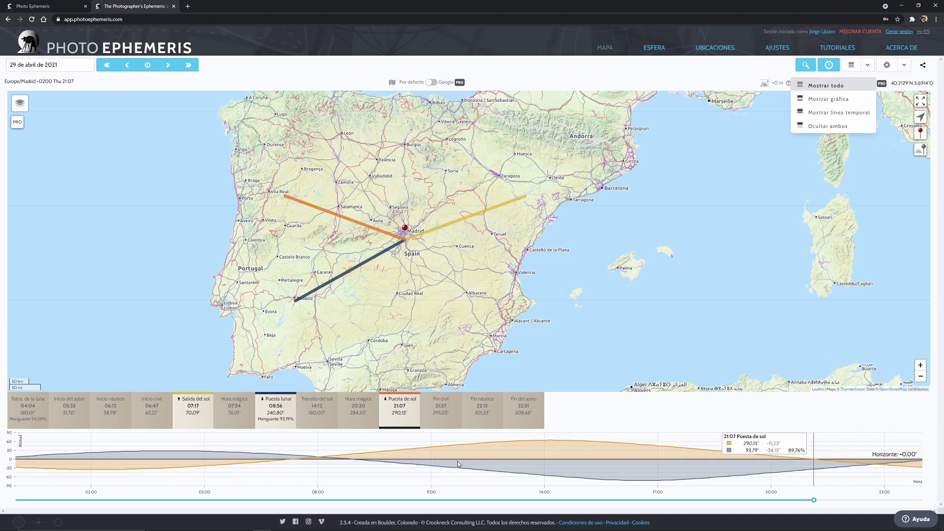
- Hide the sun and moon data, try each body on its own, and turn both back on
click(904, 65)
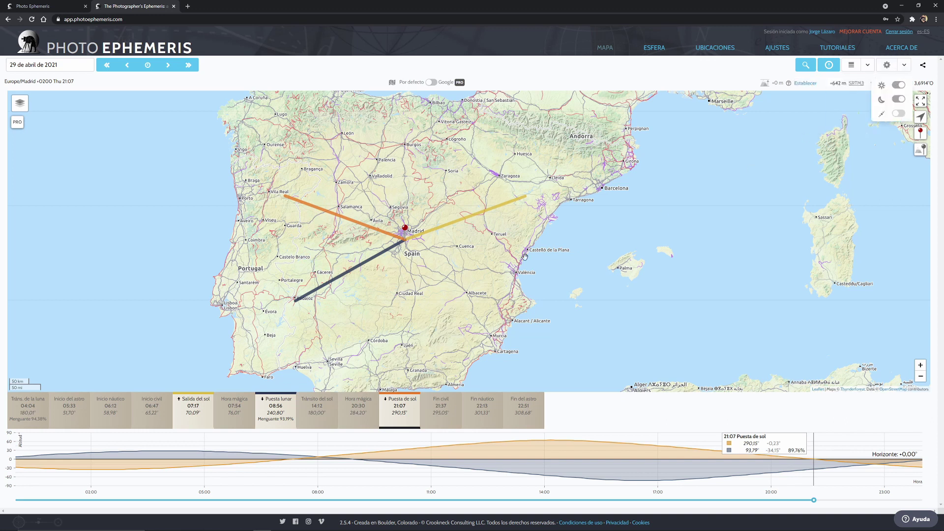
click(899, 85)
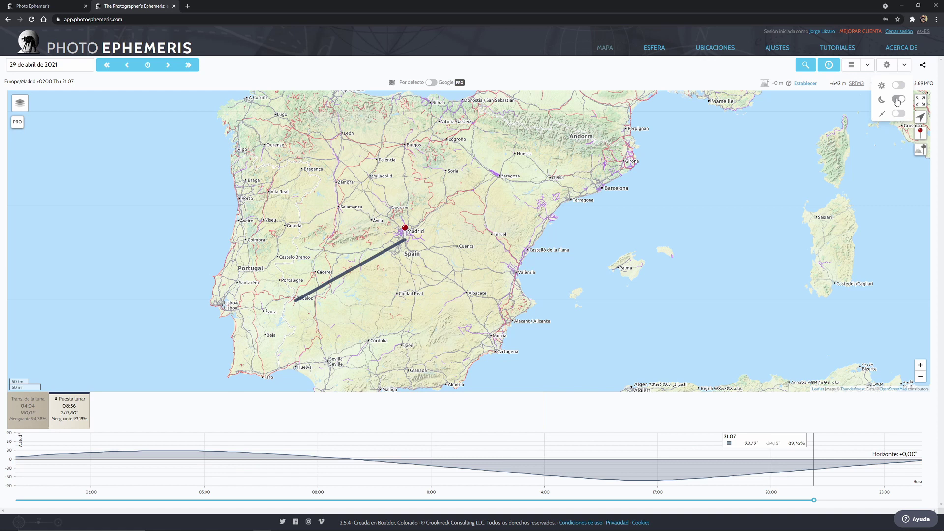
click(897, 100)
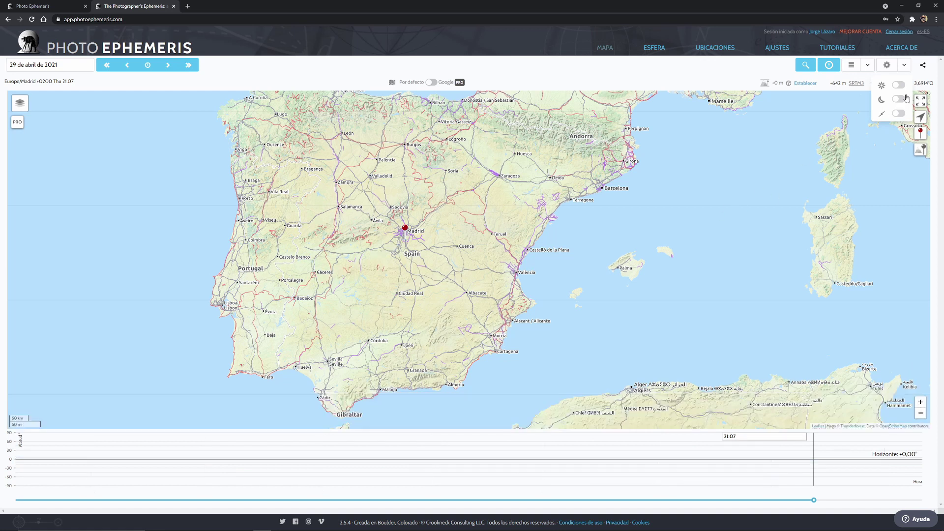
click(898, 85)
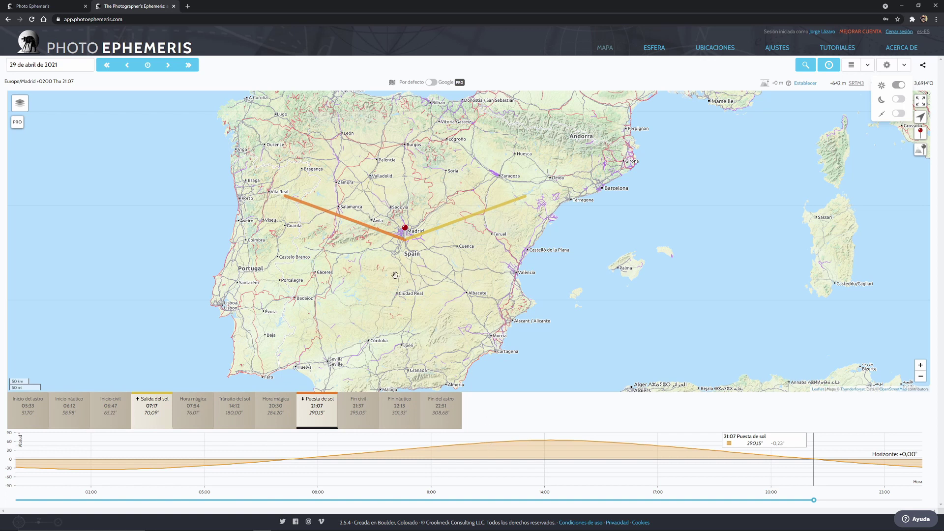
click(898, 99)
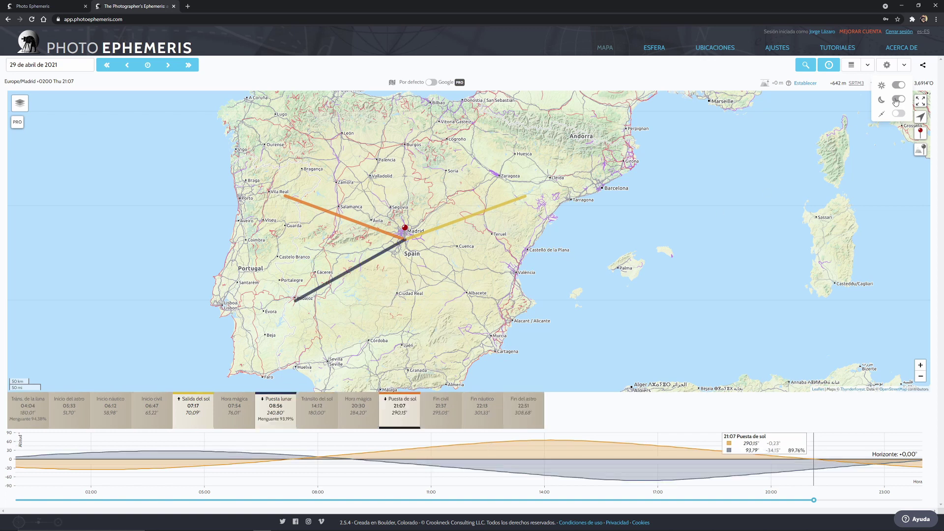
click(898, 86)
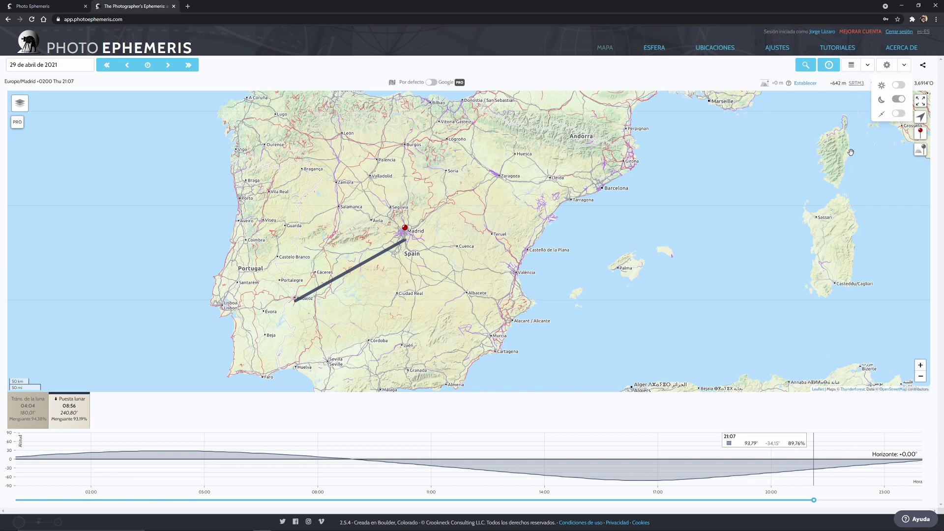
click(897, 85)
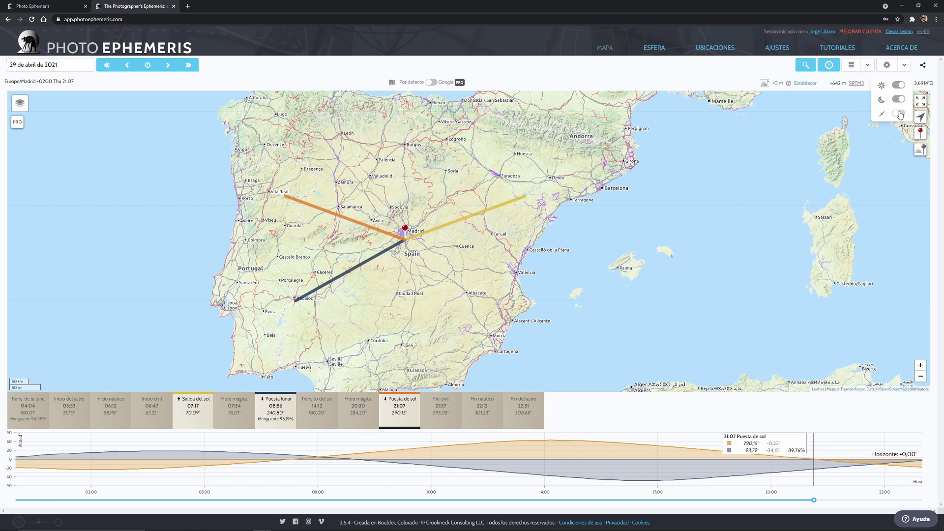
click(904, 69)
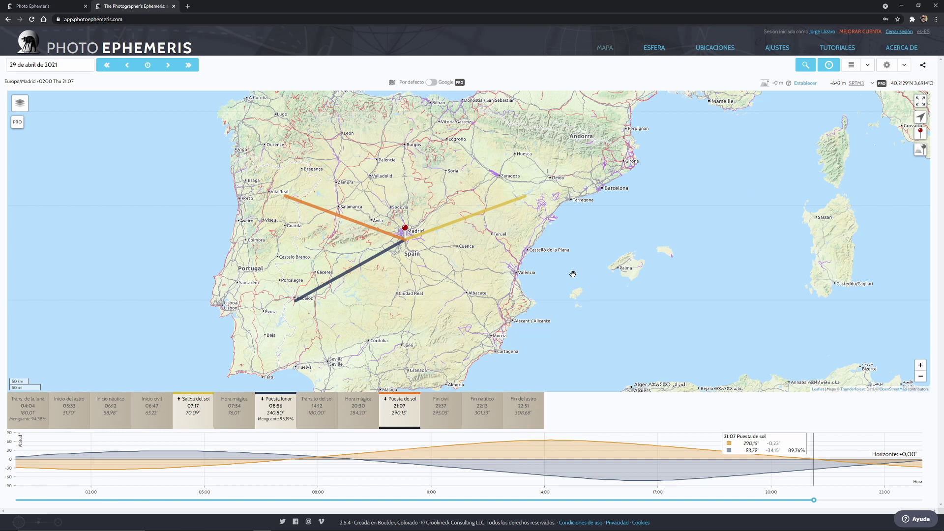
- Search for "lleida" and move the location pin to the result Lérida, Segrià, Lérida, Cataluña, España
scroll(442, 265, down, 1)
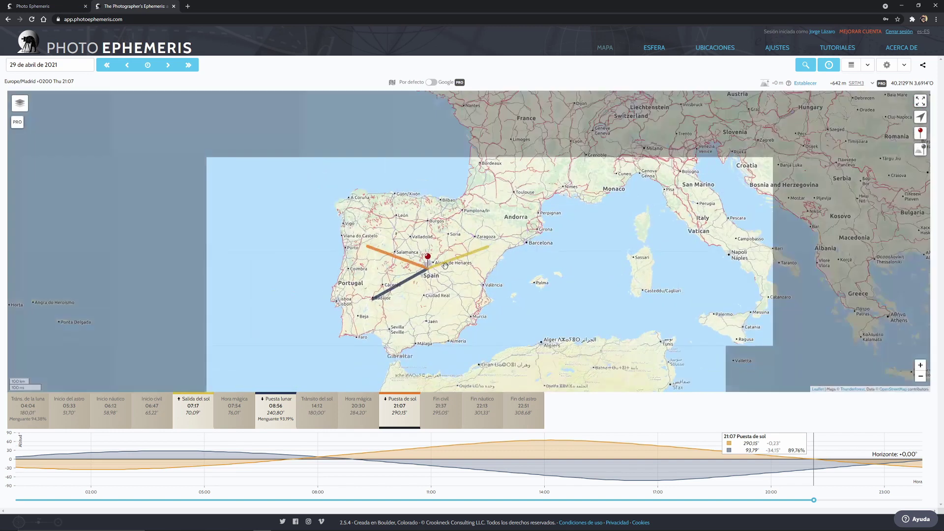
click(806, 67)
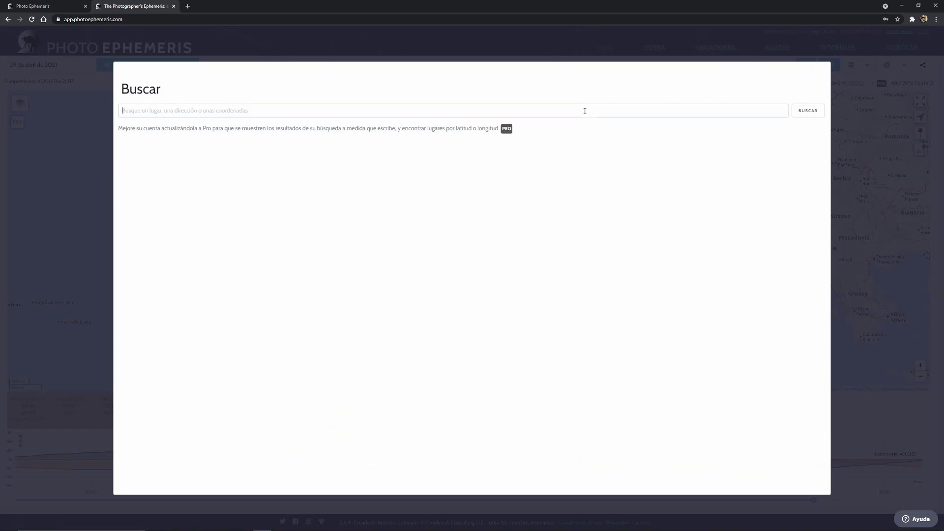
text(lleida)
key(Return)
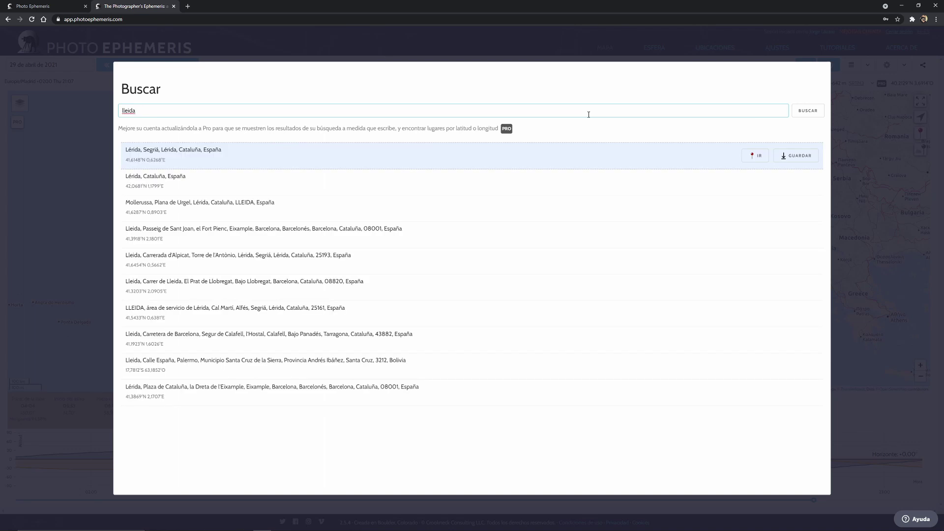
click(134, 157)
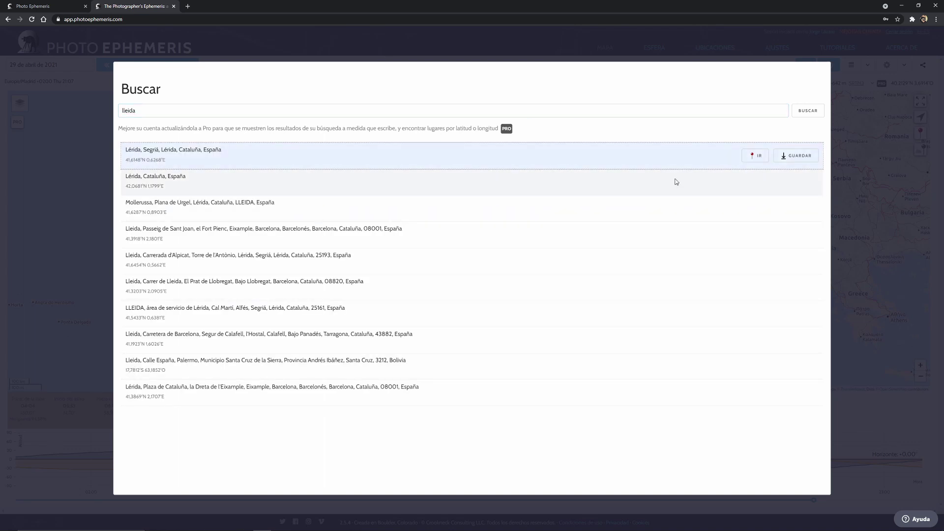
click(755, 157)
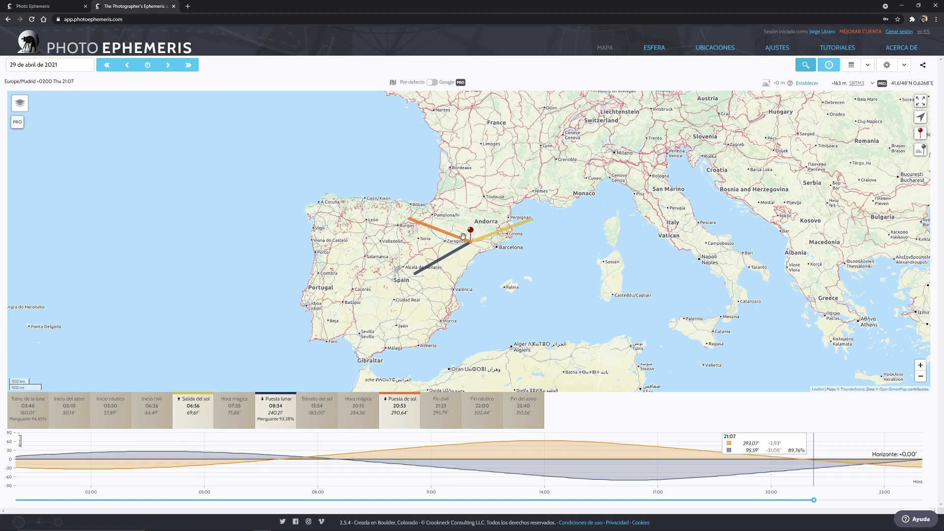
scroll(463, 236, up, 3)
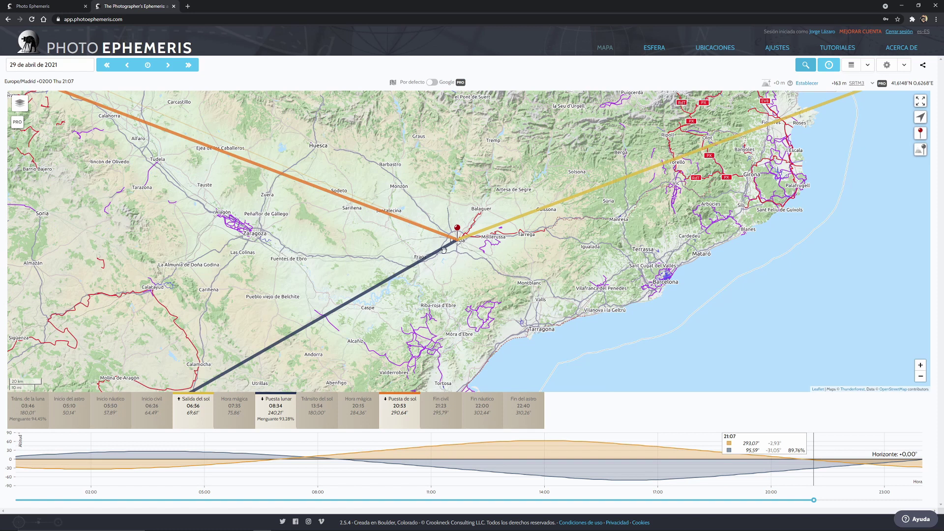
scroll(446, 249, down, 1)
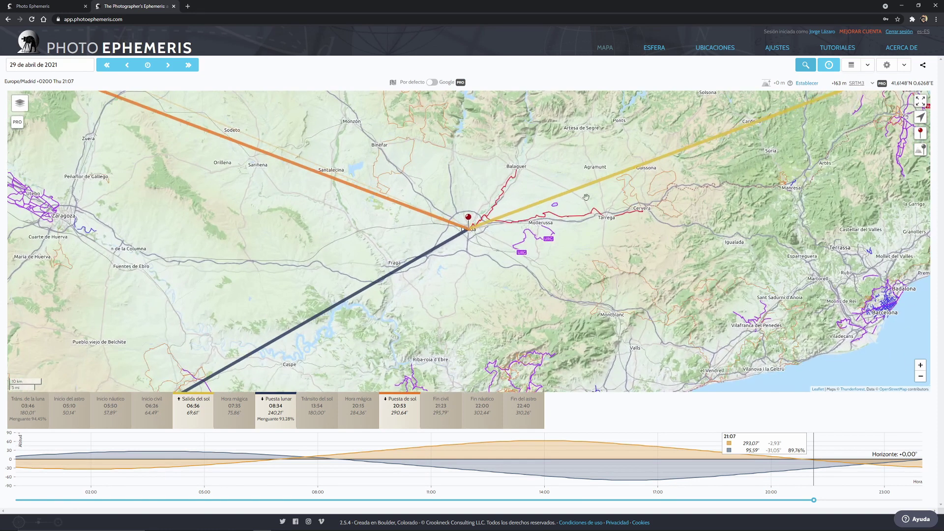
- Search for "castillo de montearagon" and move the location pin to the Castillo de Montearagón result in Quicena, Huesca
click(807, 66)
drag(230, 111, 122, 109)
text(ca)
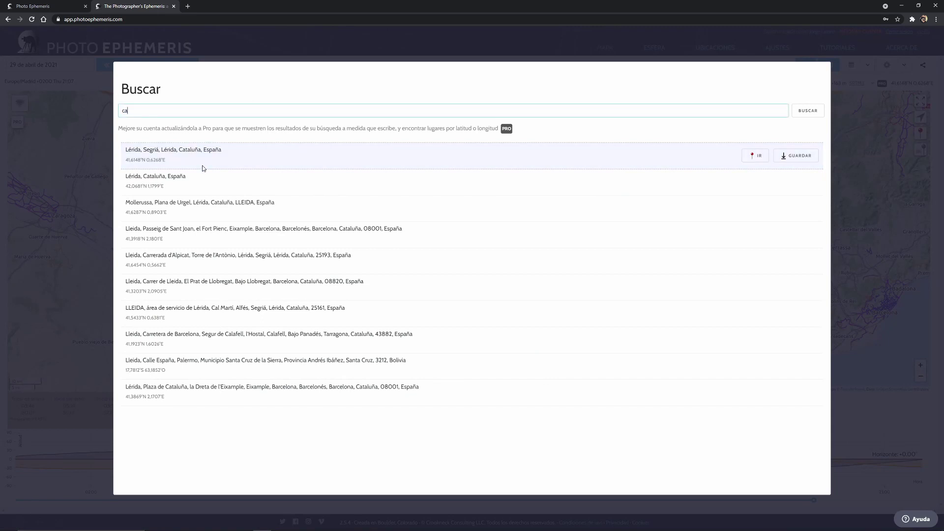
text(stillo de montearagon)
key(Return)
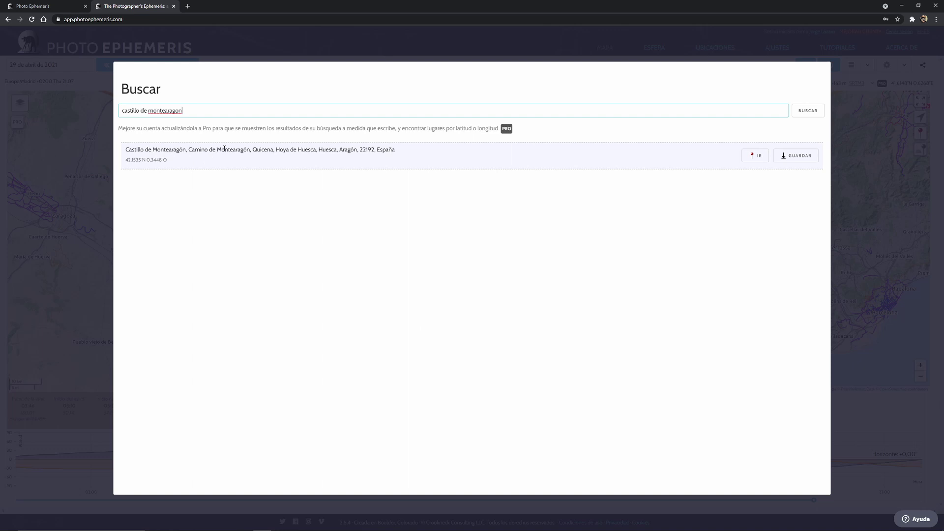
click(191, 157)
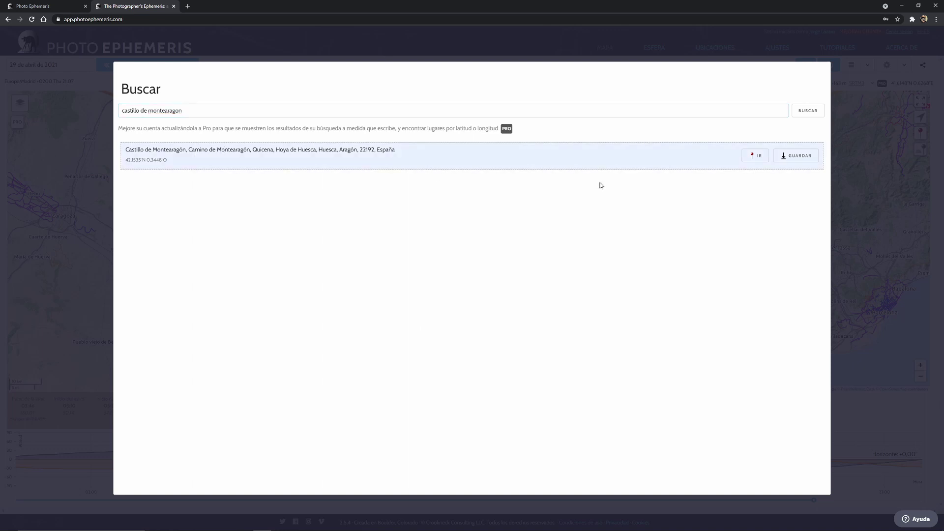
click(754, 157)
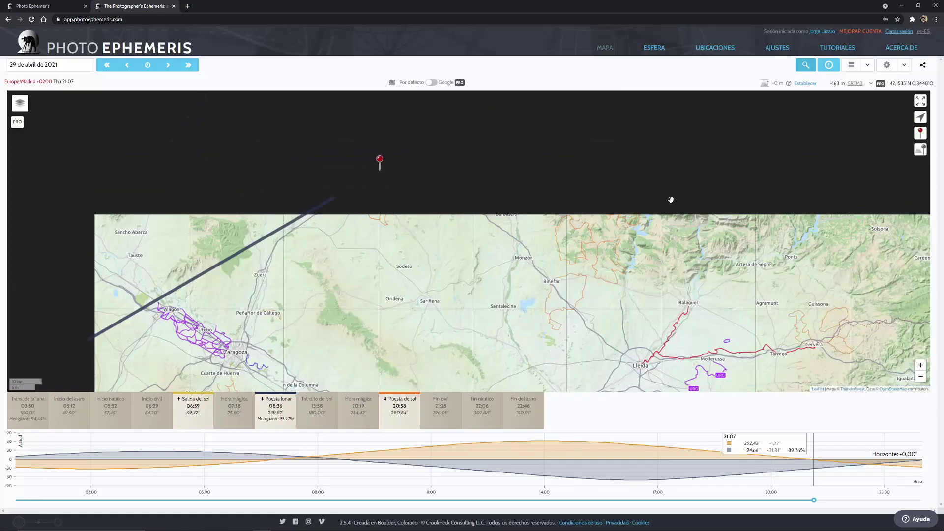
- Examine the terrain around the castle pin up close, and its sunrise, sunset and moonset lines at the scale of Spain and its surroundings
scroll(469, 243, up, 1)
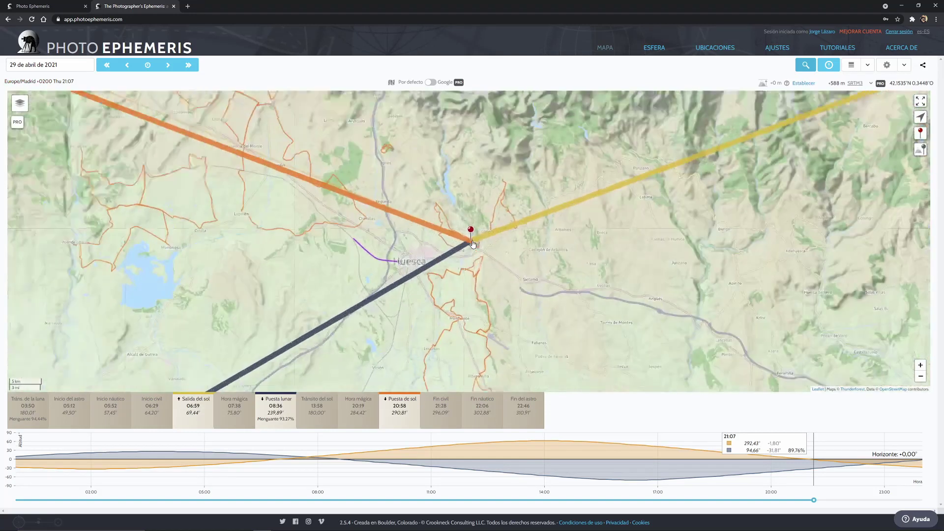
scroll(473, 244, up, 2)
scroll(472, 244, up, 1)
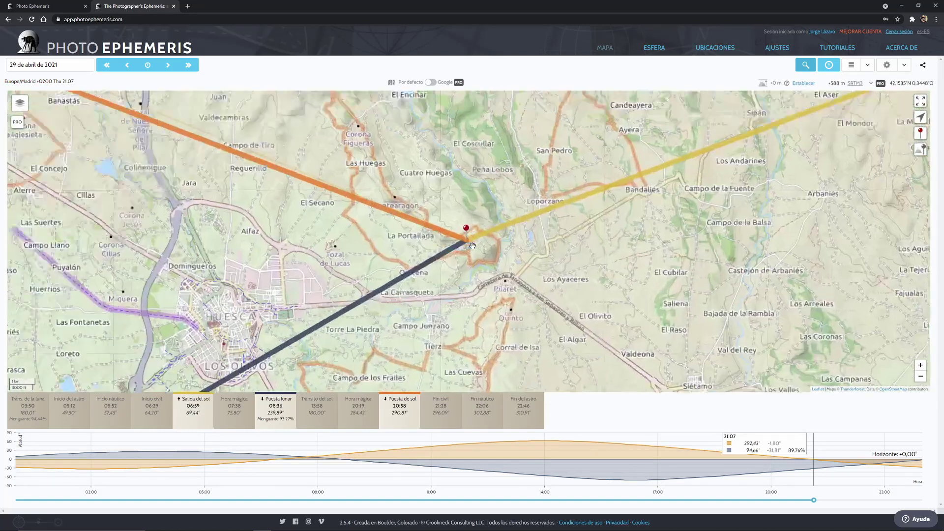
scroll(471, 243, up, 1)
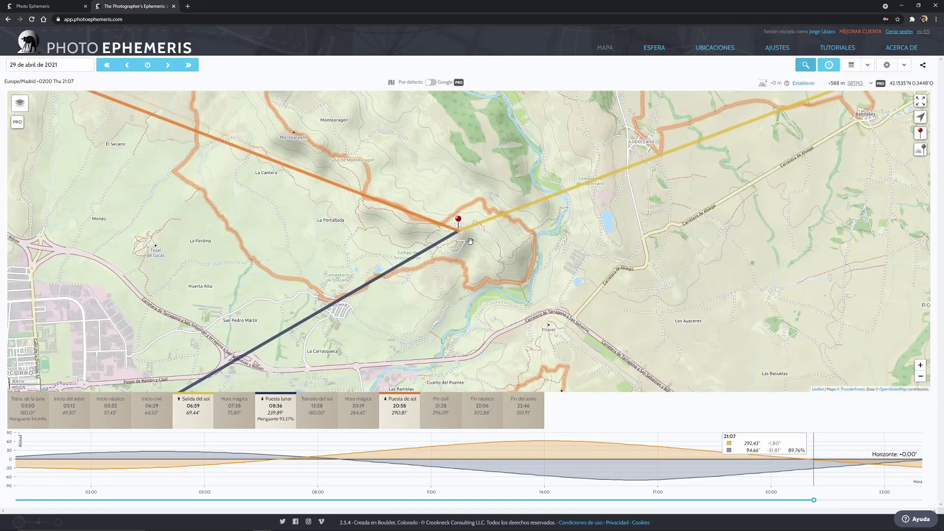
scroll(470, 242, down, 4)
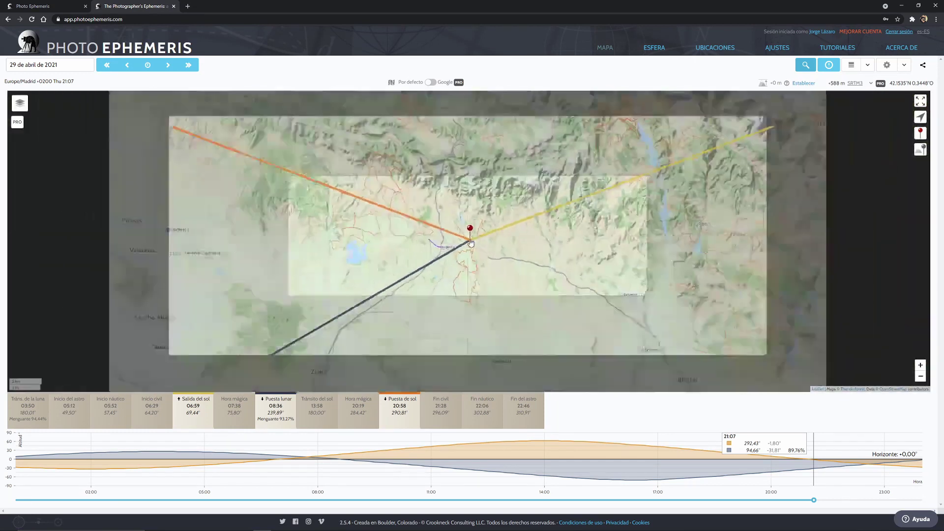
scroll(471, 244, down, 3)
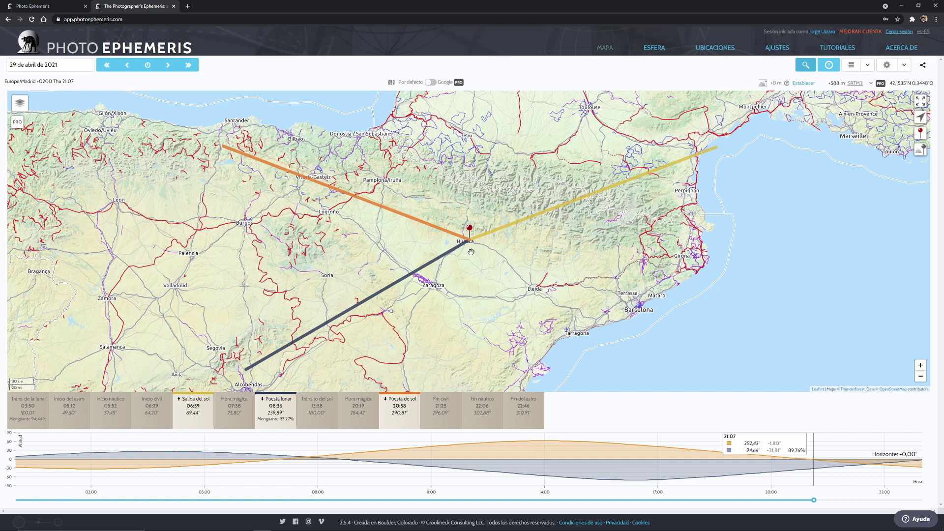
scroll(460, 270, down, 1)
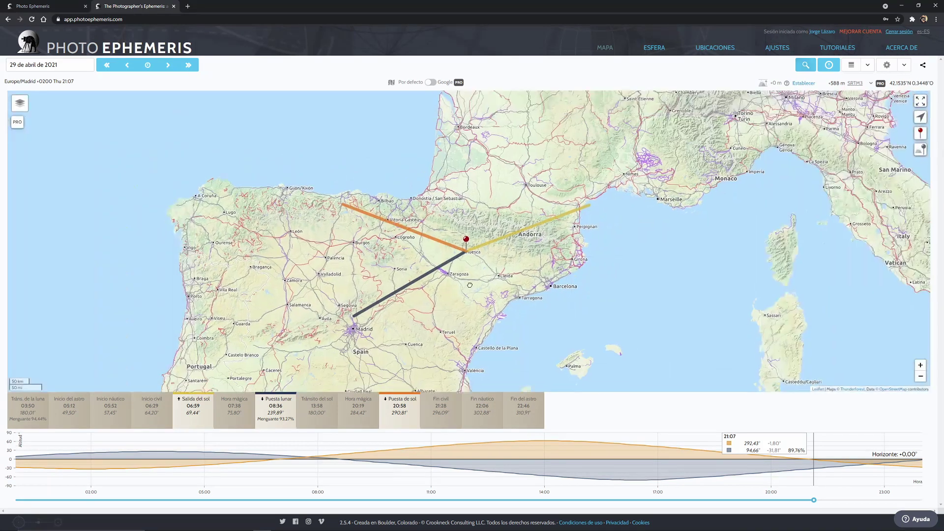
drag(470, 285, 471, 265)
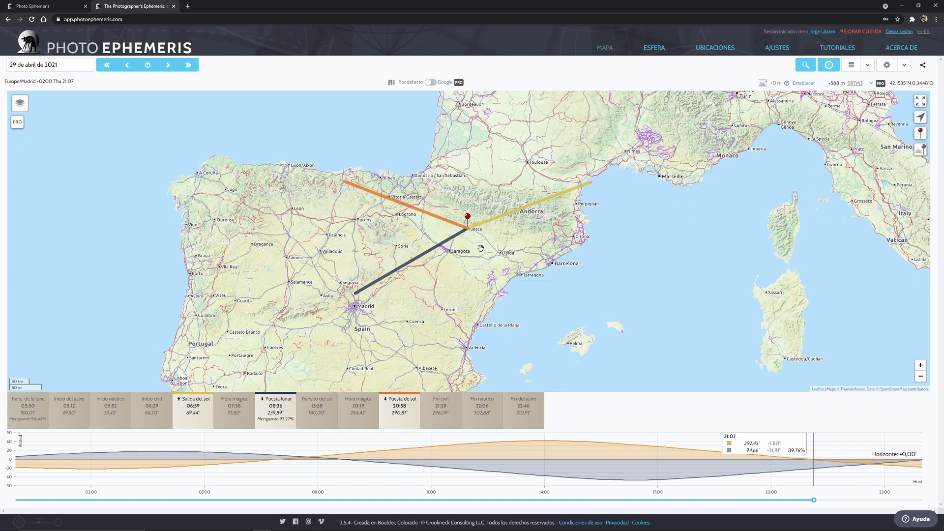
scroll(481, 248, down, 1)
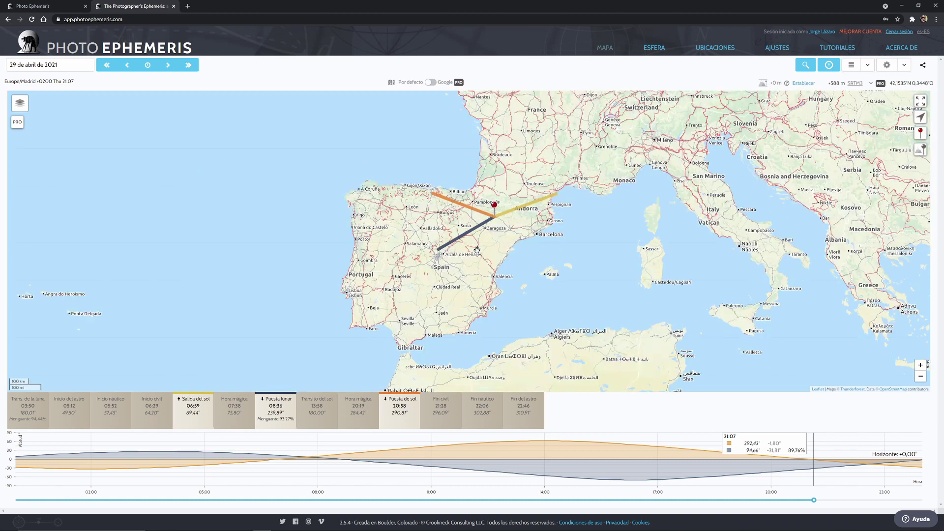